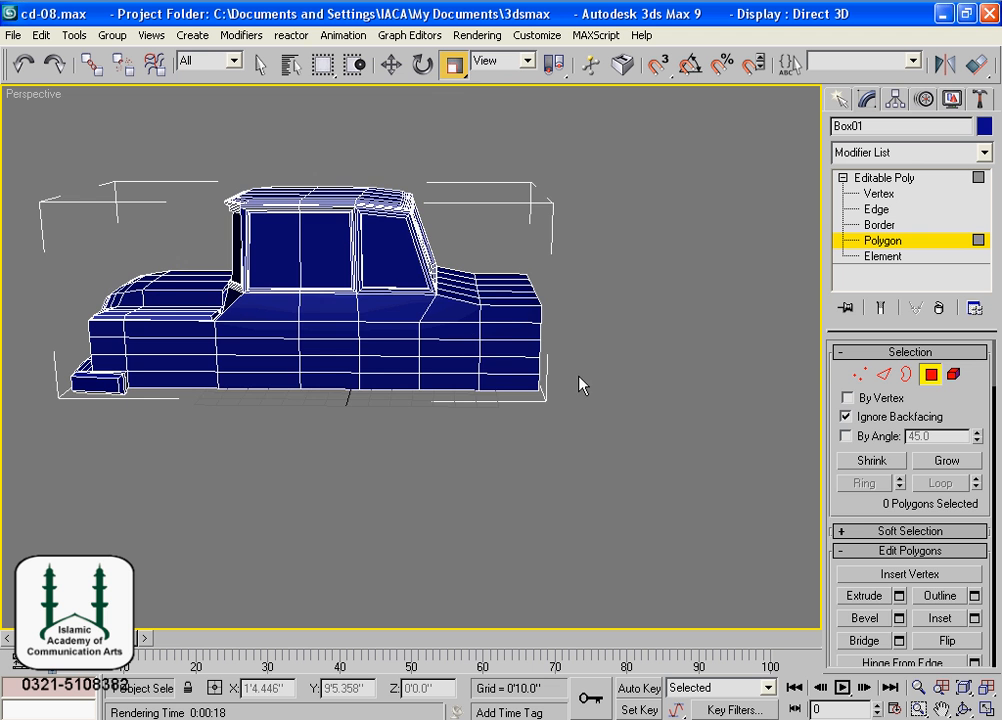
# - Select all 25 polygons of the vehicle body's flat rear face
pyautogui.keyDown('alt'); pyautogui.moveTo(583, 385); pyautogui.dragTo(549, 410, button='middle'); pyautogui.keyUp('alt')
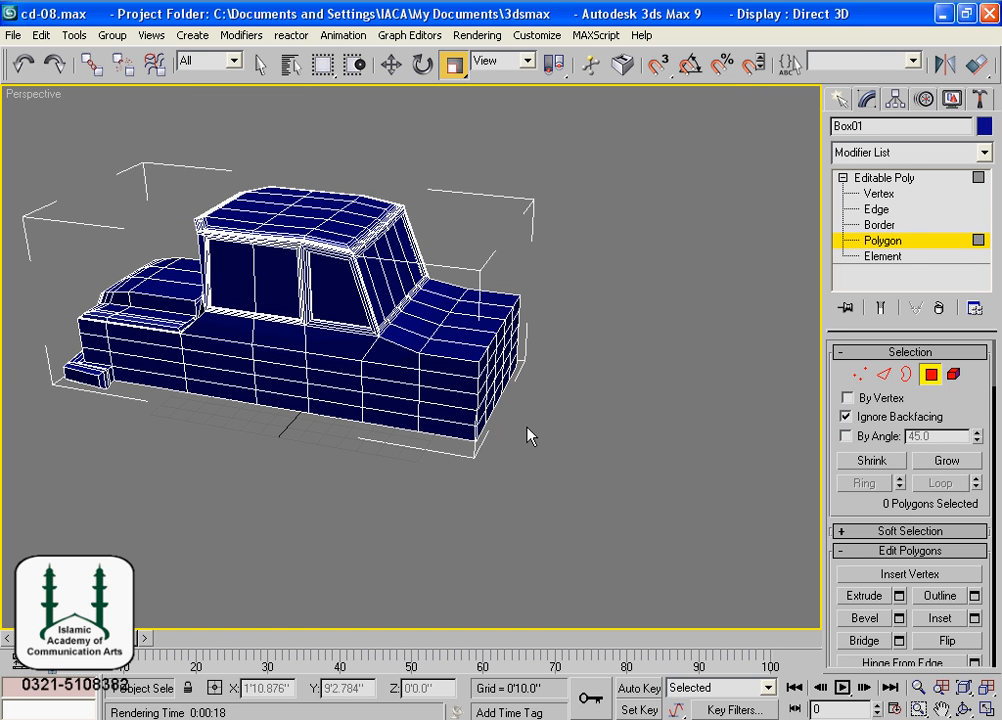
pyautogui.keyDown('alt'); pyautogui.moveTo(527, 435); pyautogui.dragTo(445, 427, button='middle'); pyautogui.keyUp('alt')
pyautogui.scroll(3, 420, 357)
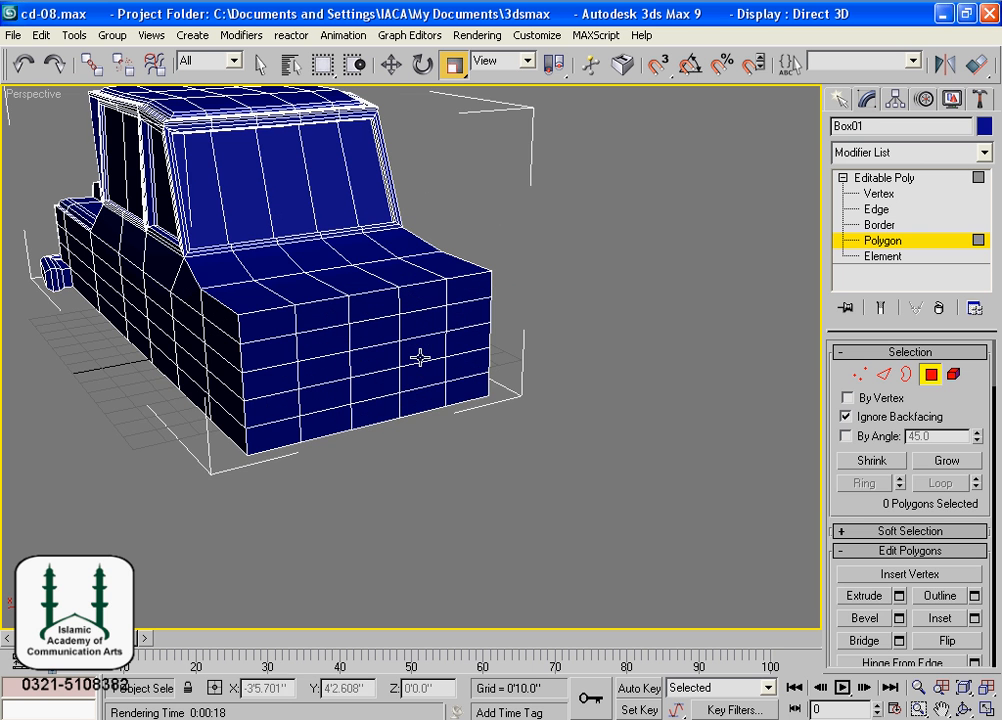
pyautogui.keyDown('alt'); pyautogui.moveTo(212, 368); pyautogui.dragTo(387, 311, button='middle'); pyautogui.keyUp('alt')
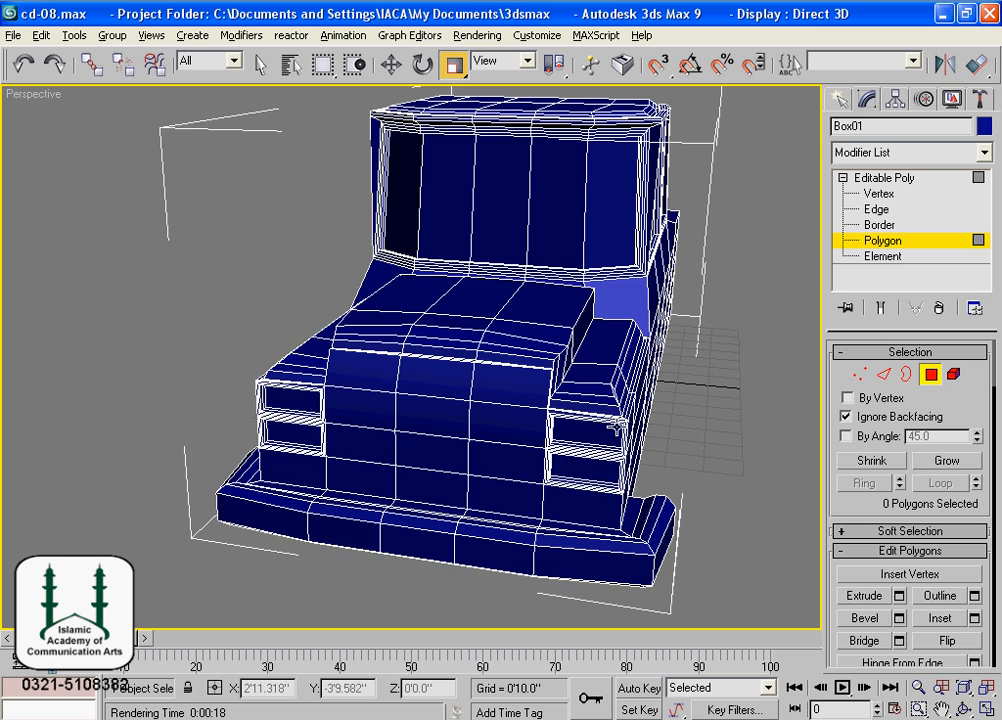
pyautogui.keyDown('alt'); pyautogui.moveTo(695, 345); pyautogui.dragTo(414, 352, button='middle'); pyautogui.keyUp('alt')
pyautogui.click(437, 324)
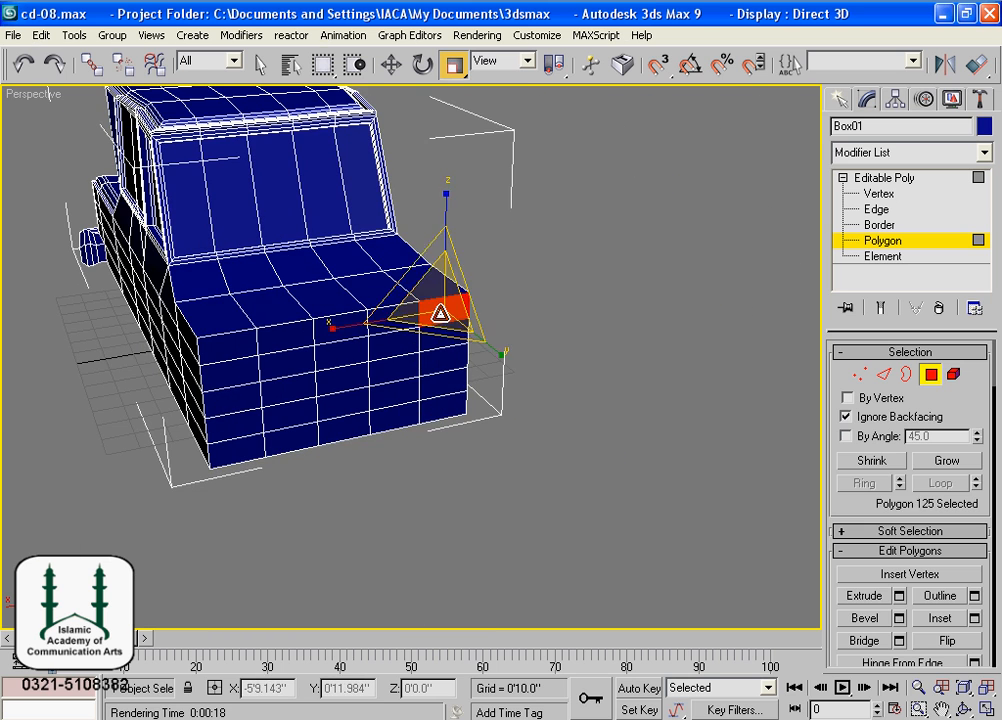
pyautogui.keyDown('ctrl'); pyautogui.click(388, 321); pyautogui.keyUp('ctrl')
pyautogui.keyDown('ctrl'); pyautogui.click(331, 330); pyautogui.keyUp('ctrl')
pyautogui.keyDown('ctrl'); pyautogui.click(285, 335); pyautogui.keyUp('ctrl')
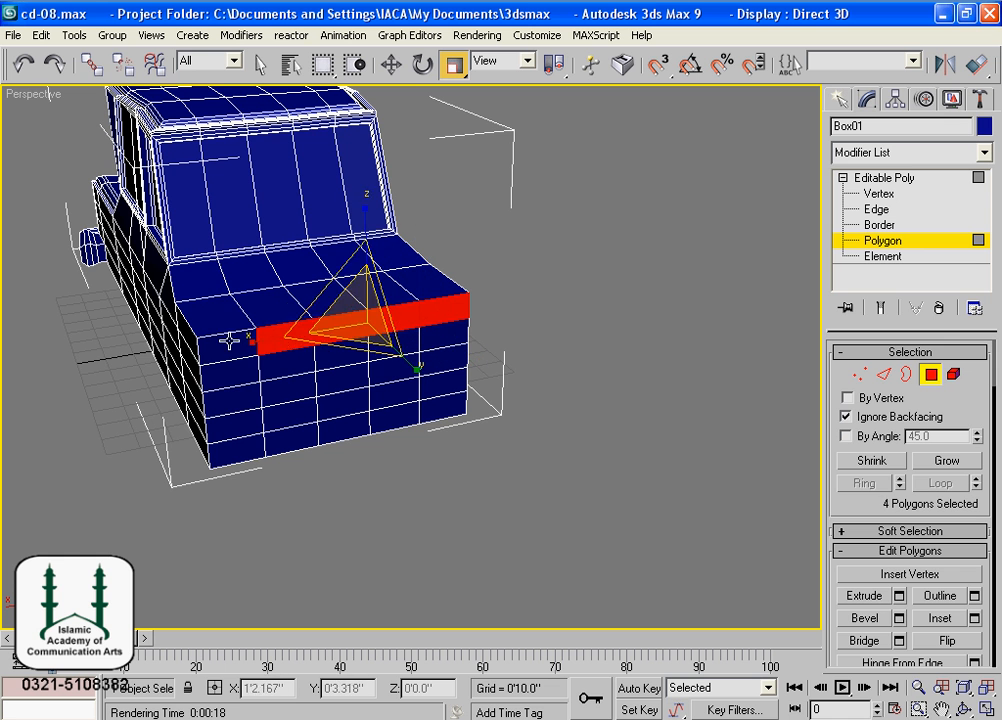
pyautogui.keyDown('ctrl'); pyautogui.click(224, 341); pyautogui.keyUp('ctrl')
pyautogui.keyDown('ctrl'); pyautogui.click(232, 370); pyautogui.keyUp('ctrl')
pyautogui.keyDown('ctrl'); pyautogui.click(289, 368); pyautogui.keyUp('ctrl')
pyautogui.keyDown('ctrl'); pyautogui.click(356, 349); pyautogui.keyUp('ctrl')
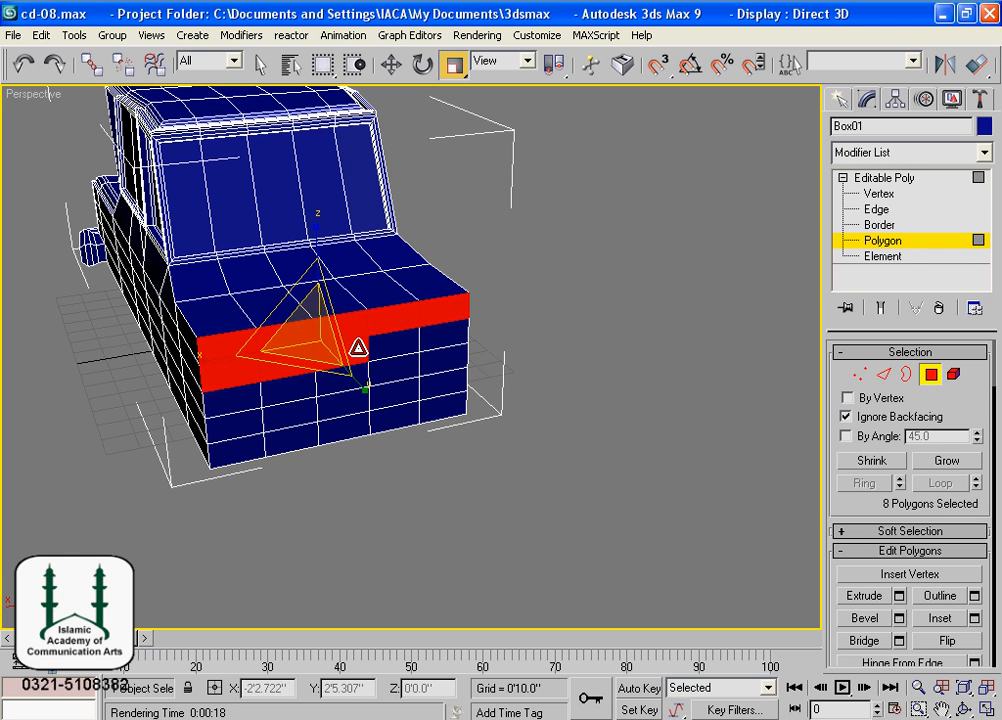
pyautogui.keyDown('ctrl'); pyautogui.click(382, 338); pyautogui.keyUp('ctrl')
pyautogui.keyDown('ctrl'); pyautogui.click(440, 340); pyautogui.keyUp('ctrl')
pyautogui.keyDown('ctrl'); pyautogui.click(428, 378); pyautogui.keyUp('ctrl')
pyautogui.keyDown('ctrl'); pyautogui.click(400, 385); pyautogui.keyUp('ctrl')
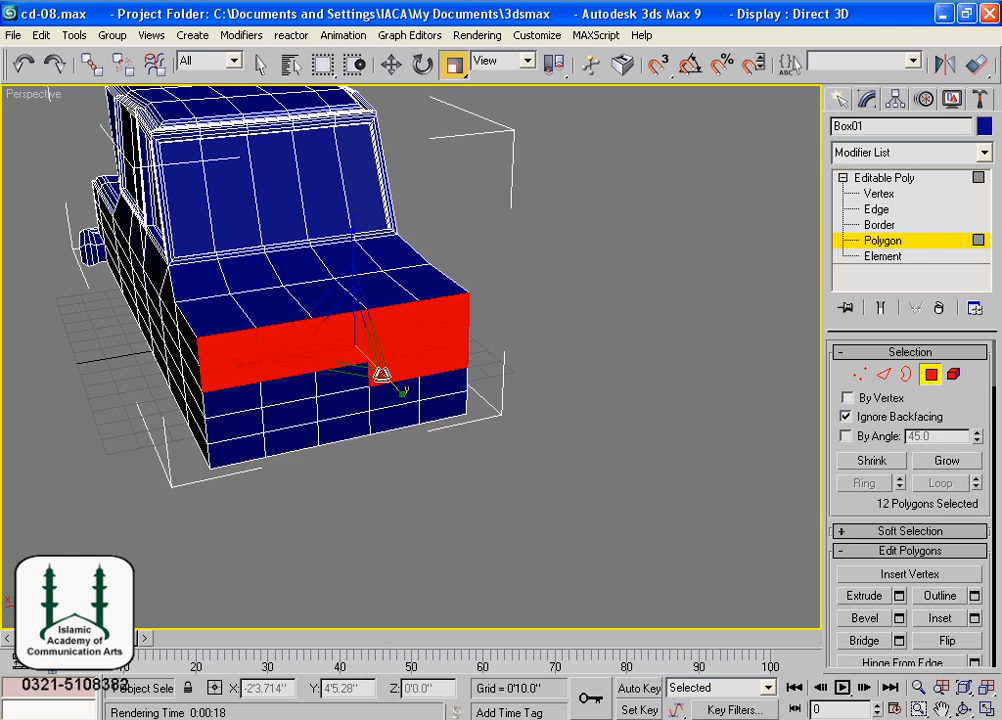
pyautogui.keyDown('ctrl'); pyautogui.click(349, 387); pyautogui.keyUp('ctrl')
pyautogui.keyDown('ctrl'); pyautogui.click(331, 405); pyautogui.keyUp('ctrl')
pyautogui.keyDown('ctrl'); pyautogui.click(299, 405); pyautogui.keyUp('ctrl')
pyautogui.keyDown('ctrl'); pyautogui.click(233, 396); pyautogui.keyUp('ctrl')
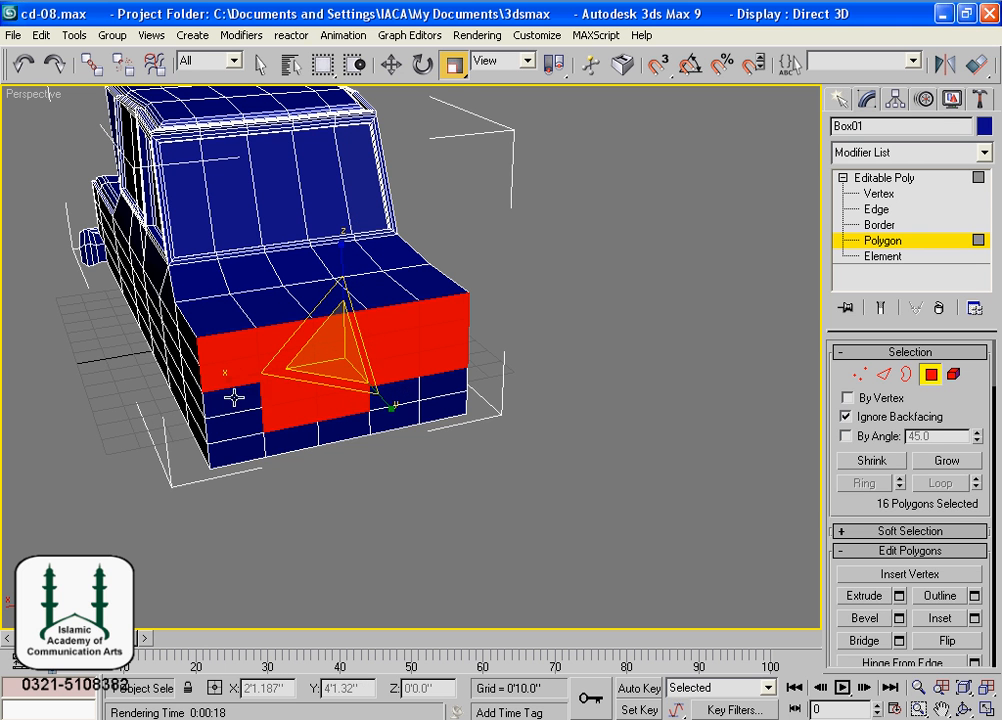
pyautogui.keyDown('ctrl'); pyautogui.click(239, 416); pyautogui.keyUp('ctrl')
pyautogui.keyDown('ctrl'); pyautogui.click(239, 454); pyautogui.keyUp('ctrl')
pyautogui.keyDown('ctrl'); pyautogui.click(263, 449); pyautogui.keyUp('ctrl')
pyautogui.keyDown('ctrl'); pyautogui.click(290, 444); pyautogui.keyUp('ctrl')
pyautogui.keyDown('ctrl'); pyautogui.click(358, 423); pyautogui.keyUp('ctrl')
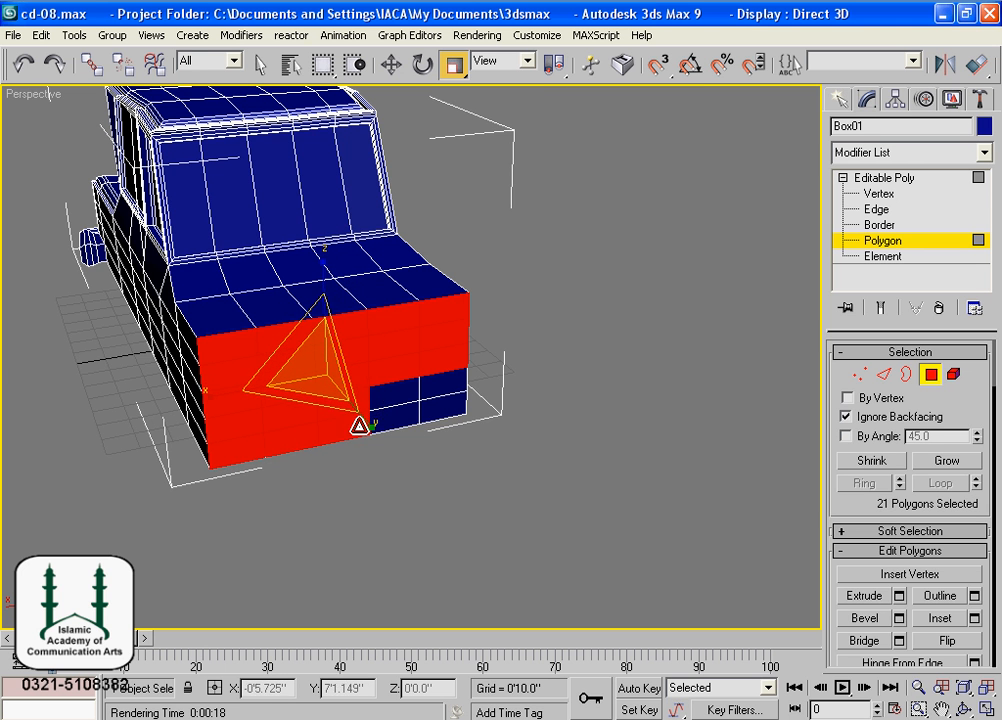
pyautogui.keyDown('ctrl'); pyautogui.click(385, 414); pyautogui.keyUp('ctrl')
pyautogui.keyDown('ctrl'); pyautogui.click(430, 400); pyautogui.keyUp('ctrl')
pyautogui.keyDown('ctrl'); pyautogui.click(439, 404); pyautogui.keyUp('ctrl')
pyautogui.keyDown('ctrl'); pyautogui.click(438, 399); pyautogui.keyUp('ctrl')
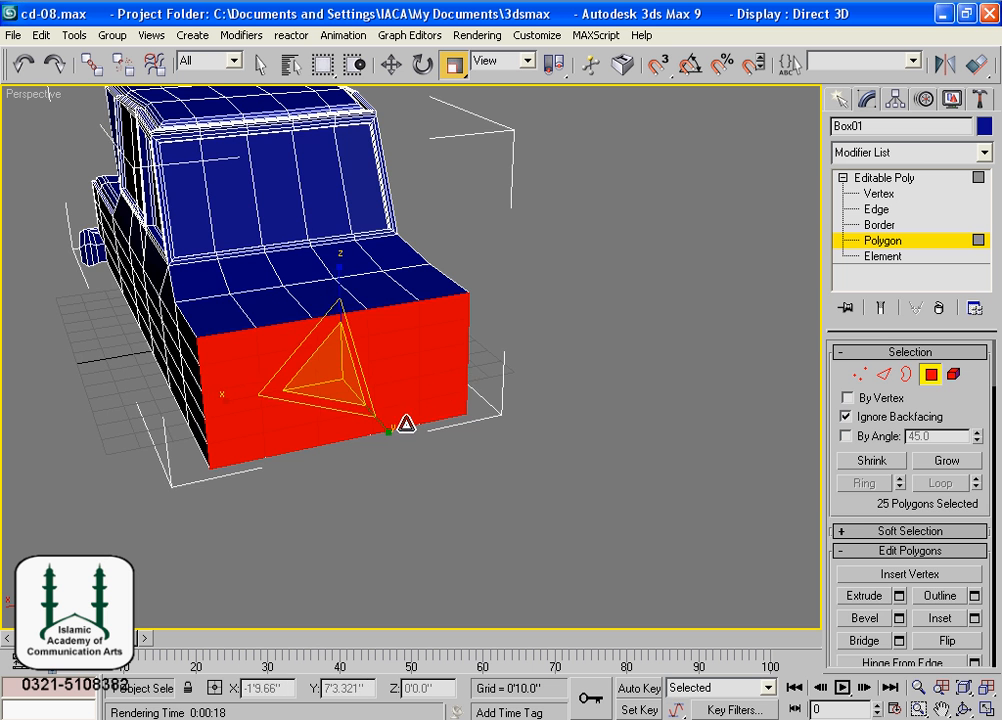
# - Extrude the selected rear face backward three times to lengthen the body behind the cab
pyautogui.keyDown('alt'); pyautogui.moveTo(407, 452); pyautogui.dragTo(580, 480, button='middle'); pyautogui.keyUp('alt')
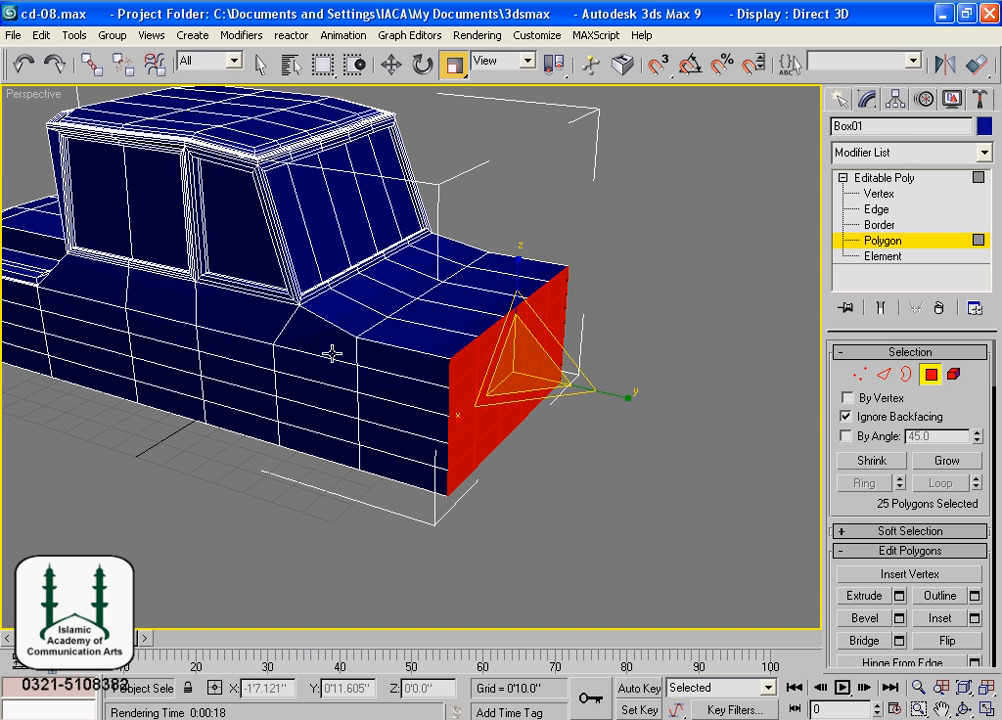
pyautogui.scroll(-3, 331, 353)
pyautogui.keyDown('alt'); pyautogui.moveTo(333, 351); pyautogui.dragTo(490, 243, button='middle'); pyautogui.keyUp('alt')
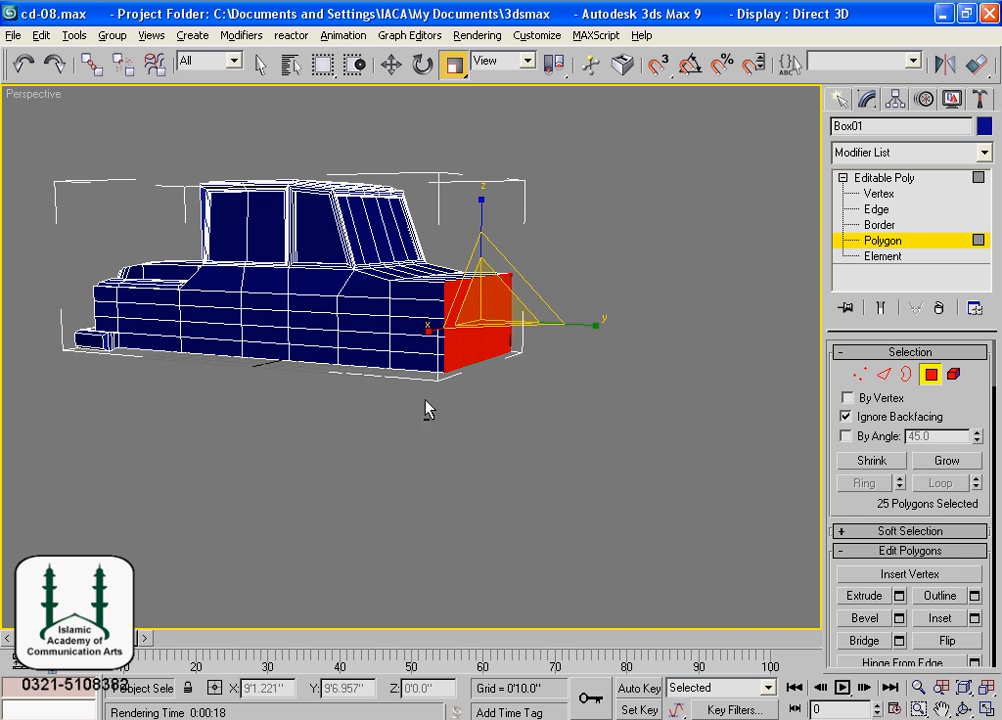
pyautogui.keyDown('alt'); pyautogui.moveTo(431, 291); pyautogui.dragTo(439, 300, button='middle'); pyautogui.keyUp('alt')
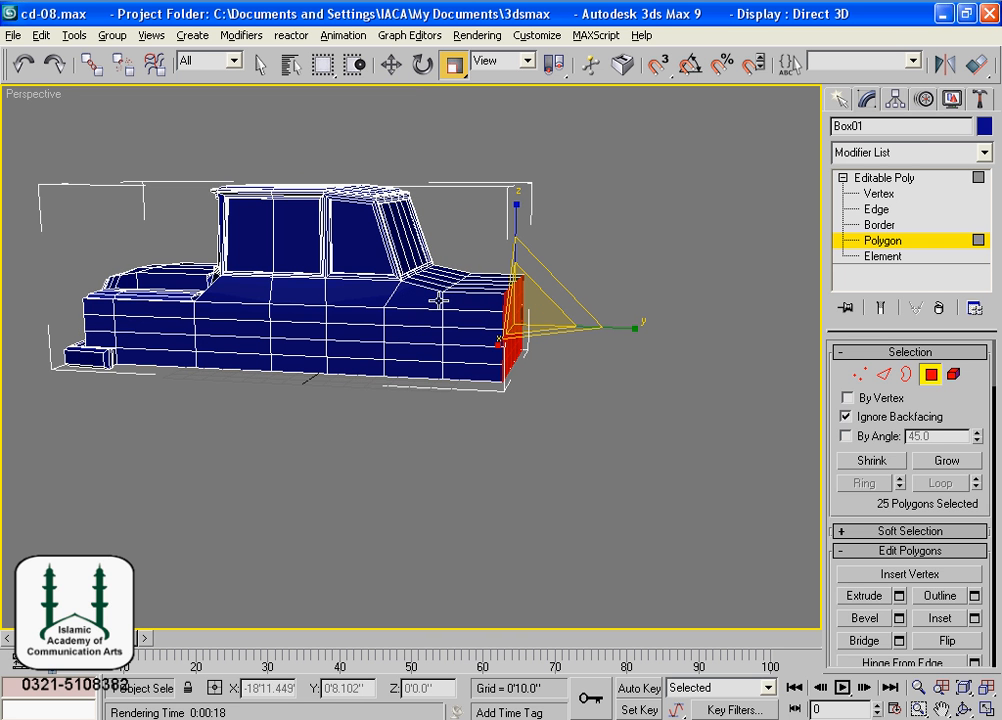
pyautogui.click(864, 596)
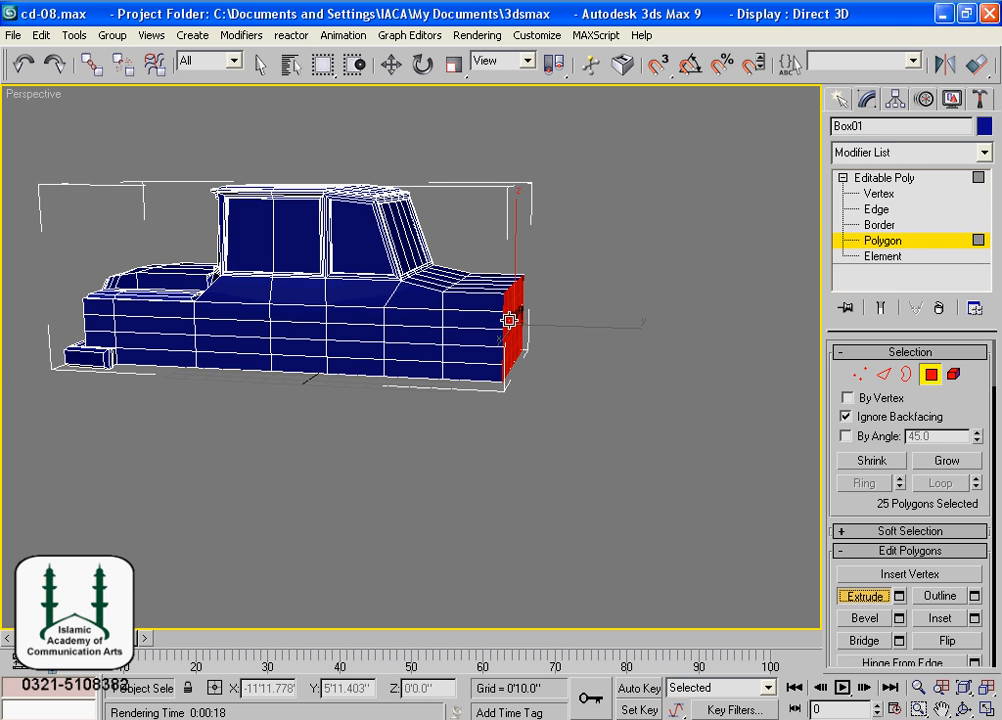
pyautogui.moveTo(513, 324); pyautogui.dragTo(559, 168)
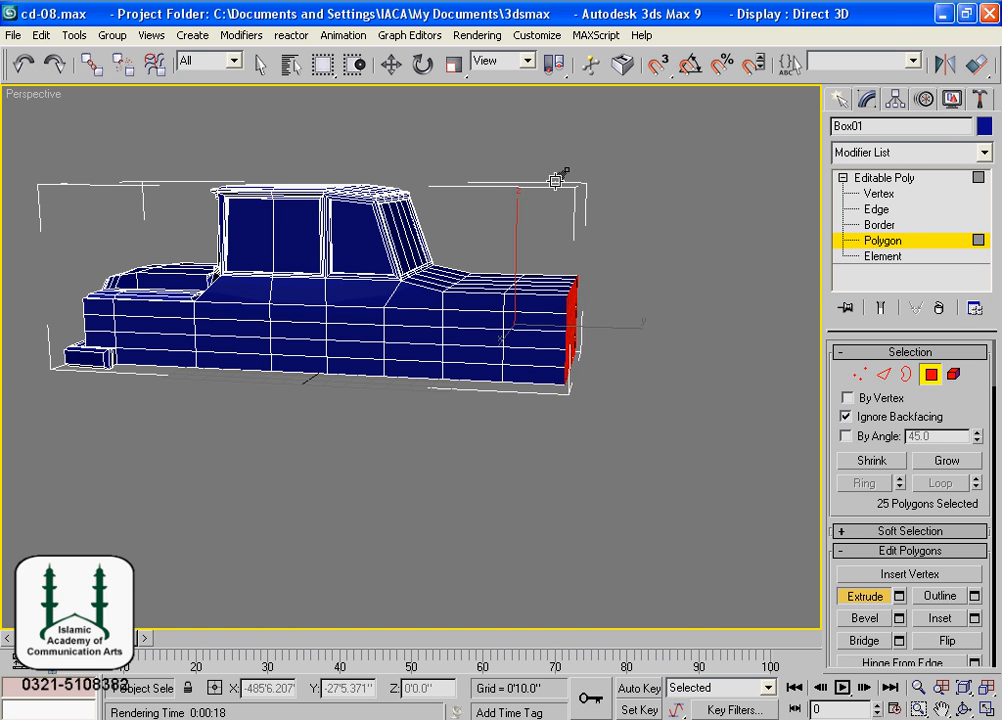
pyautogui.moveTo(573, 349); pyautogui.dragTo(573, 267)
pyautogui.keyDown('alt'); pyautogui.moveTo(574, 267); pyautogui.dragTo(552, 362, button='middle'); pyautogui.keyUp('alt')
pyautogui.moveTo(492, 431); pyautogui.dragTo(505, 330)
# - Select all 25 polygons on top of the lengthened rear body, from the cab's rear window to the back edge
pyautogui.keyDown('alt'); pyautogui.moveTo(483, 449); pyautogui.dragTo(372, 463, button='middle'); pyautogui.keyUp('alt')
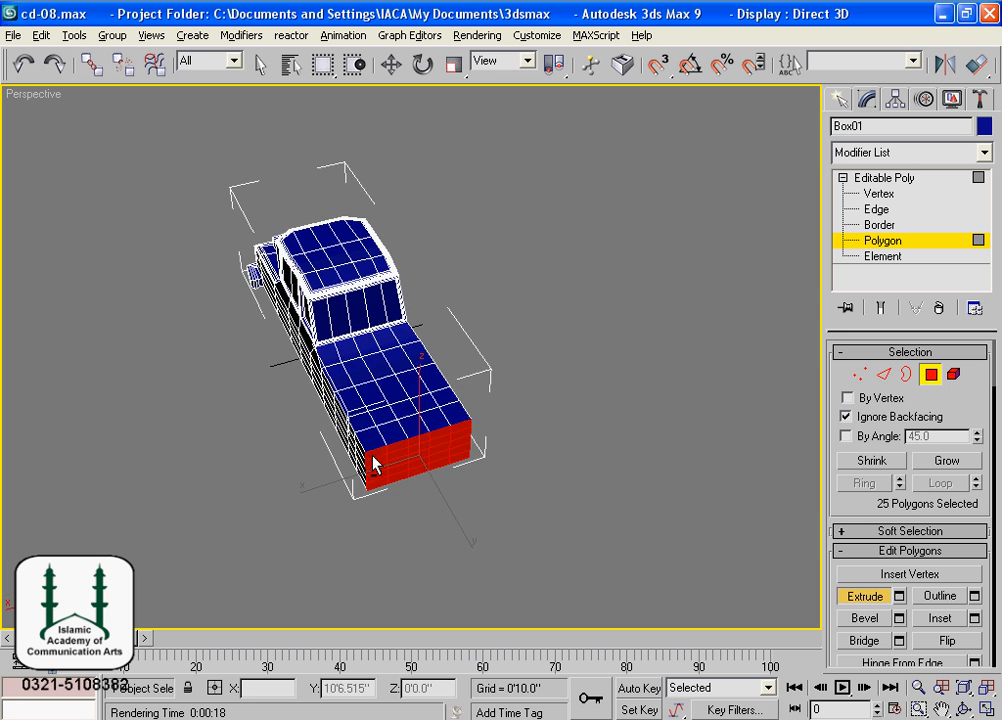
pyautogui.keyDown('alt'); pyautogui.moveTo(342, 302); pyautogui.dragTo(476, 354, button='middle'); pyautogui.keyUp('alt')
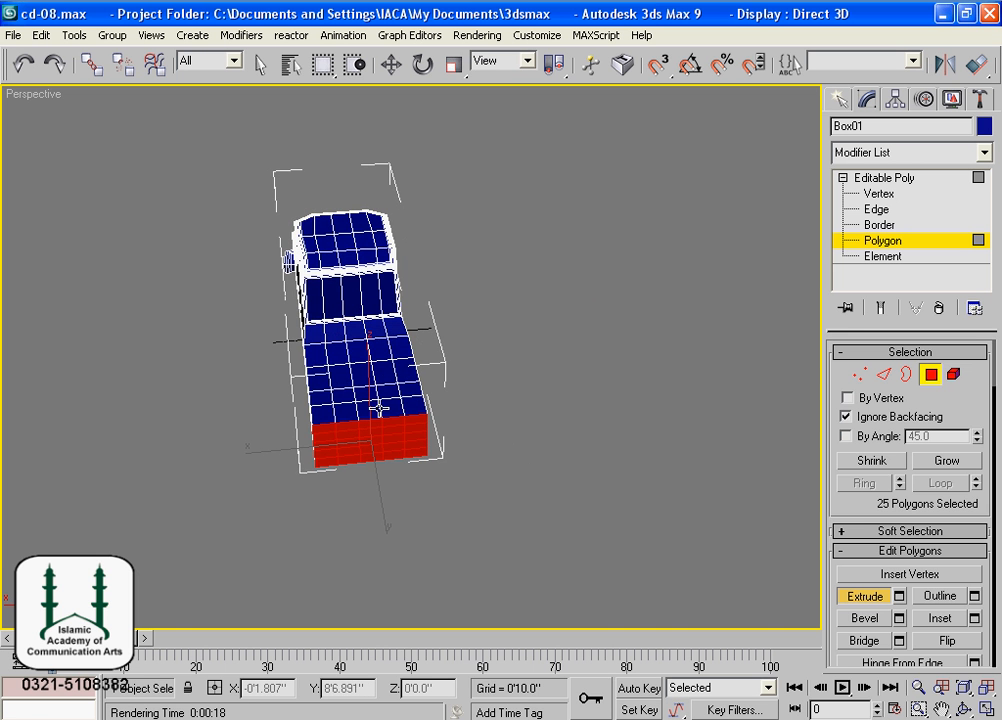
pyautogui.scroll(8, 479, 441)
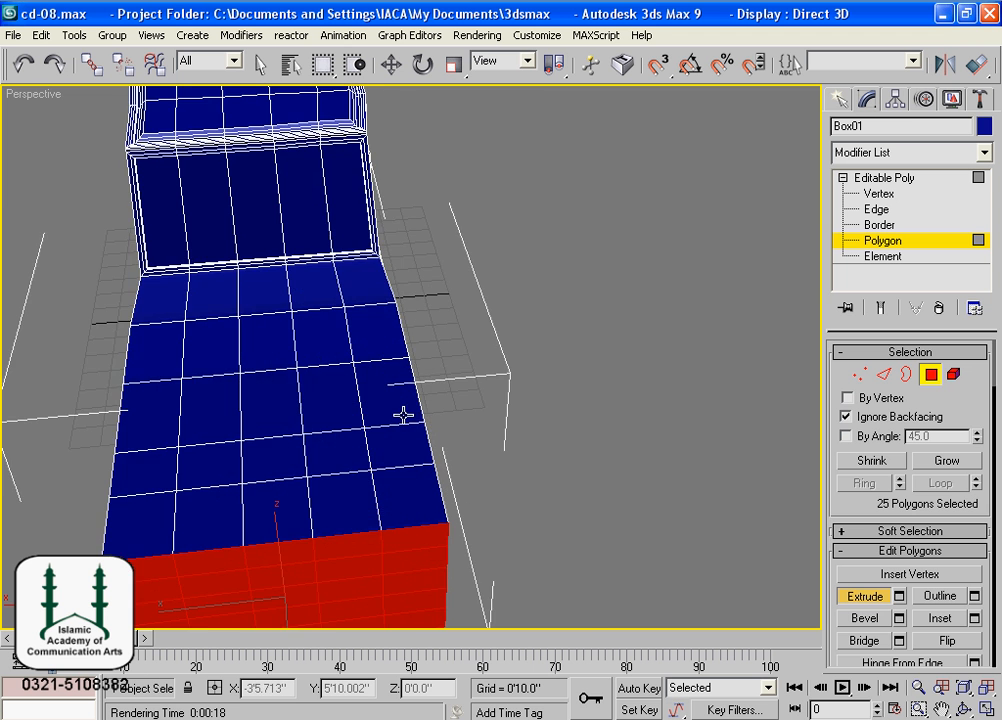
pyautogui.click(376, 329)
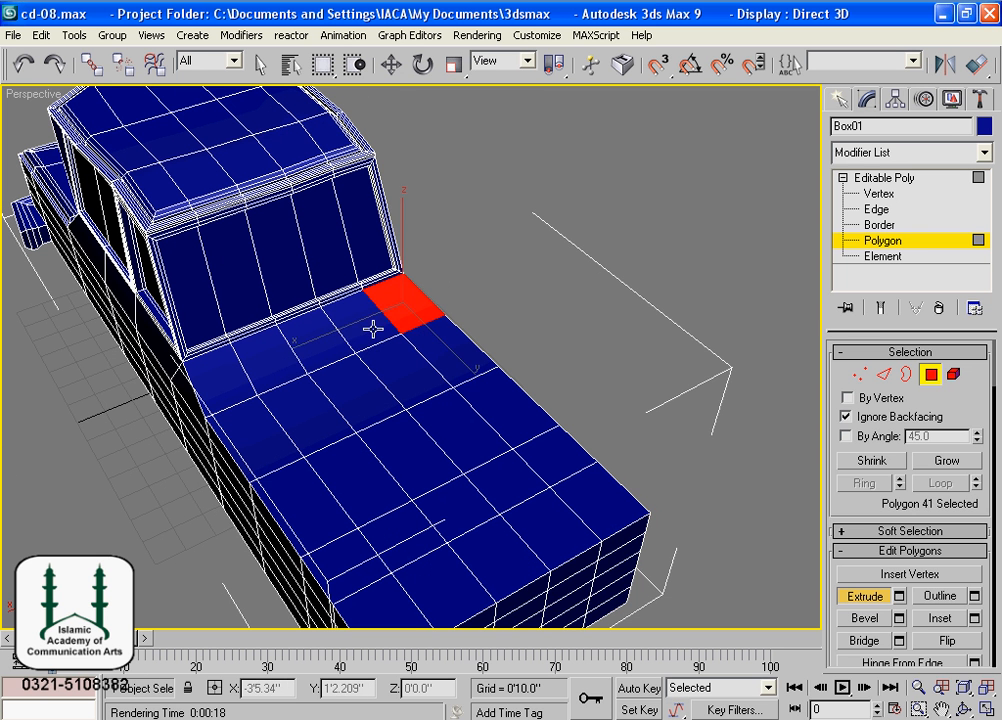
pyautogui.keyDown('ctrl'); pyautogui.click(335, 340); pyautogui.keyUp('ctrl')
pyautogui.keyDown('ctrl'); pyautogui.click(277, 362); pyautogui.keyUp('ctrl')
pyautogui.keyDown('ctrl'); pyautogui.click(247, 375); pyautogui.keyUp('ctrl')
pyautogui.keyDown('ctrl'); pyautogui.click(220, 378); pyautogui.keyUp('ctrl')
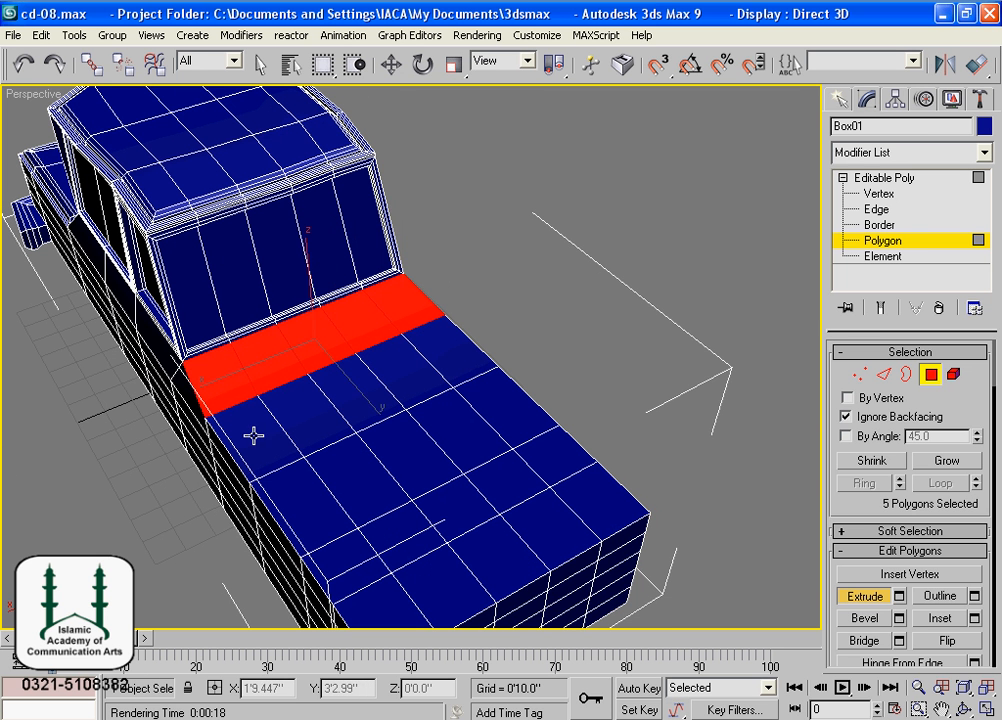
pyautogui.keyDown('ctrl'); pyautogui.click(253, 436); pyautogui.keyUp('ctrl')
pyautogui.keyDown('ctrl'); pyautogui.click(309, 421); pyautogui.keyUp('ctrl')
pyautogui.keyDown('ctrl'); pyautogui.click(362, 400); pyautogui.keyUp('ctrl')
pyautogui.keyDown('ctrl'); pyautogui.click(404, 369); pyautogui.keyUp('ctrl')
pyautogui.keyDown('ctrl'); pyautogui.click(440, 347); pyautogui.keyUp('ctrl')
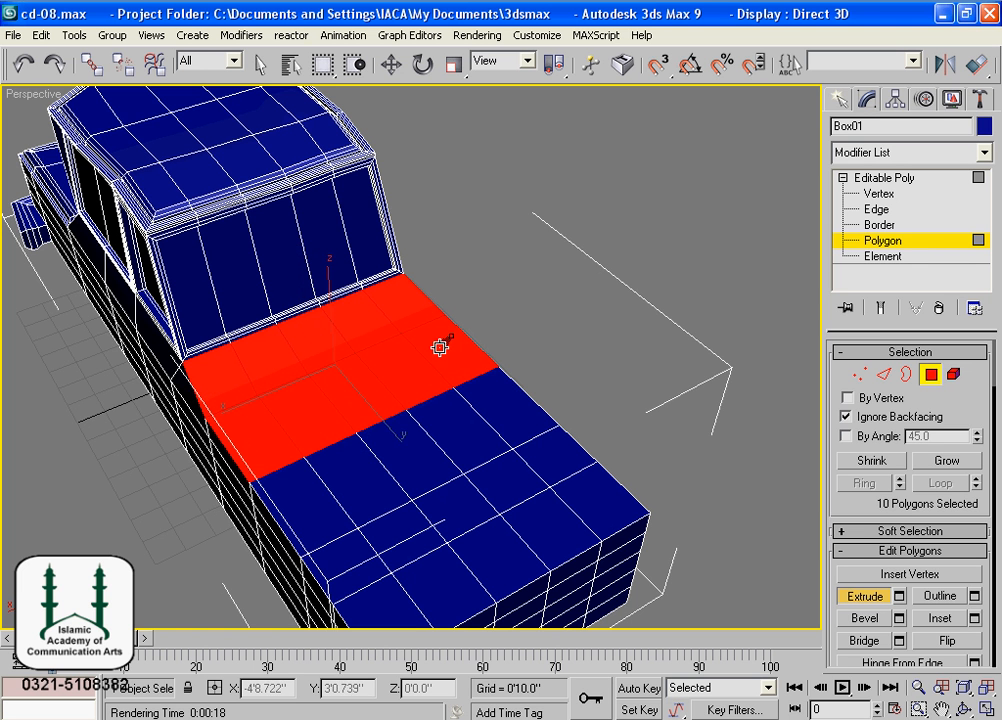
pyautogui.keyDown('ctrl'); pyautogui.click(490, 393); pyautogui.keyUp('ctrl')
pyautogui.keyDown('ctrl'); pyautogui.click(454, 425); pyautogui.keyUp('ctrl')
pyautogui.keyDown('ctrl'); pyautogui.click(416, 463); pyautogui.keyUp('ctrl')
pyautogui.keyDown('ctrl'); pyautogui.click(380, 488); pyautogui.keyUp('ctrl')
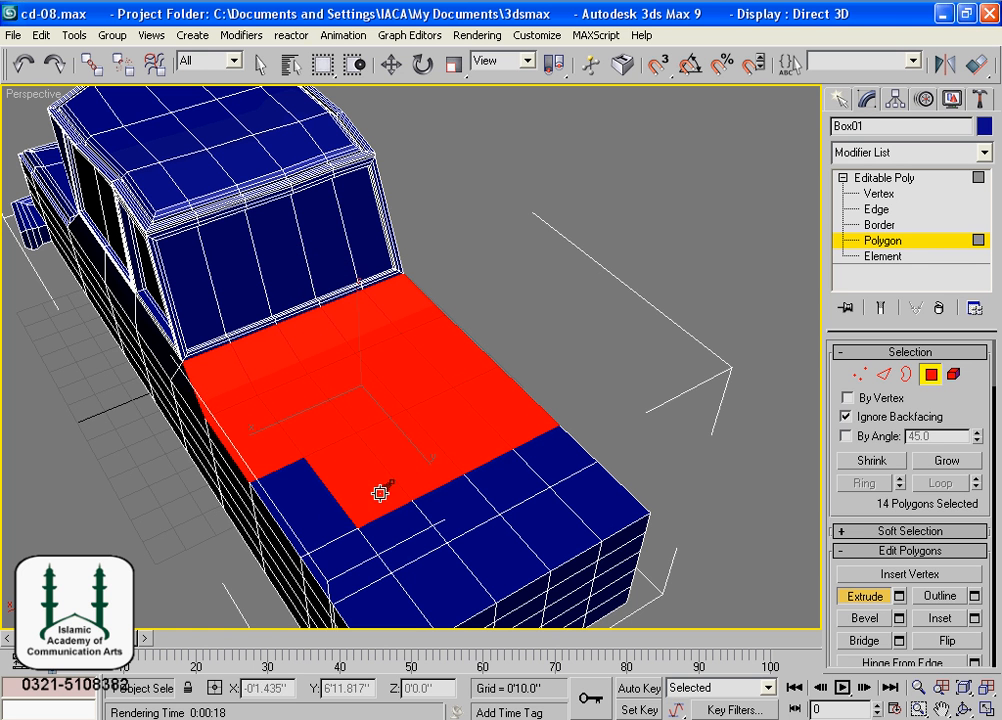
pyautogui.keyDown('ctrl'); pyautogui.click(331, 518); pyautogui.keyUp('ctrl')
pyautogui.keyDown('ctrl'); pyautogui.click(404, 541); pyautogui.keyUp('ctrl')
pyautogui.keyDown('ctrl'); pyautogui.click(440, 517); pyautogui.keyUp('ctrl')
pyautogui.keyDown('ctrl'); pyautogui.click(502, 482); pyautogui.keyUp('ctrl')
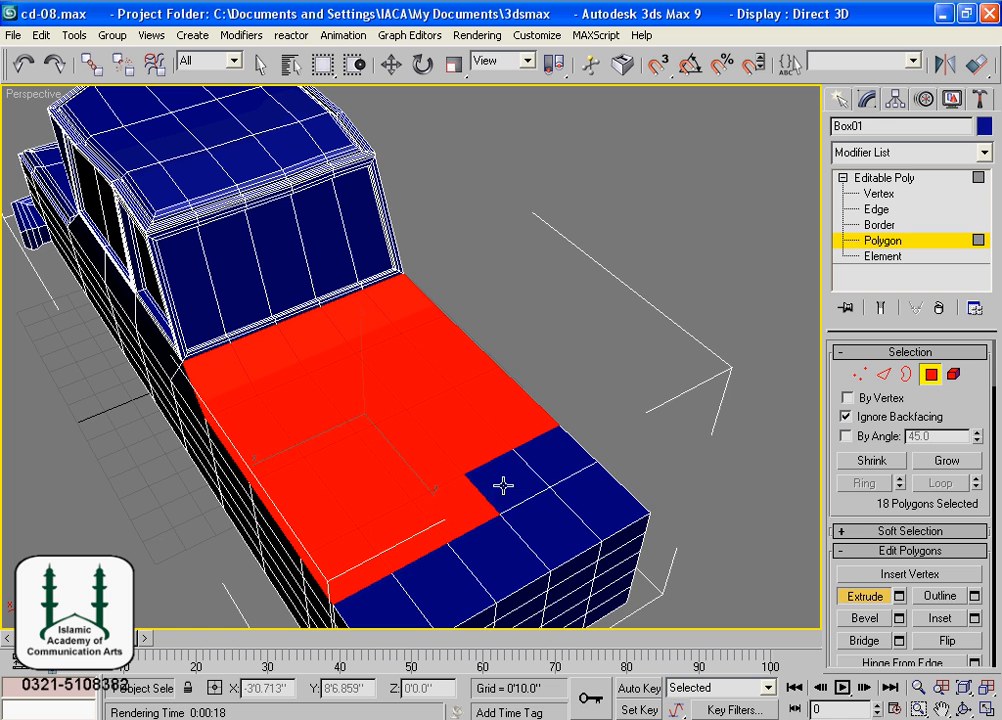
pyautogui.keyDown('ctrl'); pyautogui.click(525, 470); pyautogui.keyUp('ctrl')
pyautogui.keyDown('ctrl'); pyautogui.click(567, 459); pyautogui.keyUp('ctrl')
pyautogui.keyDown('ctrl'); pyautogui.click(599, 500); pyautogui.keyUp('ctrl')
pyautogui.keyDown('ctrl'); pyautogui.click(555, 535); pyautogui.keyUp('ctrl')
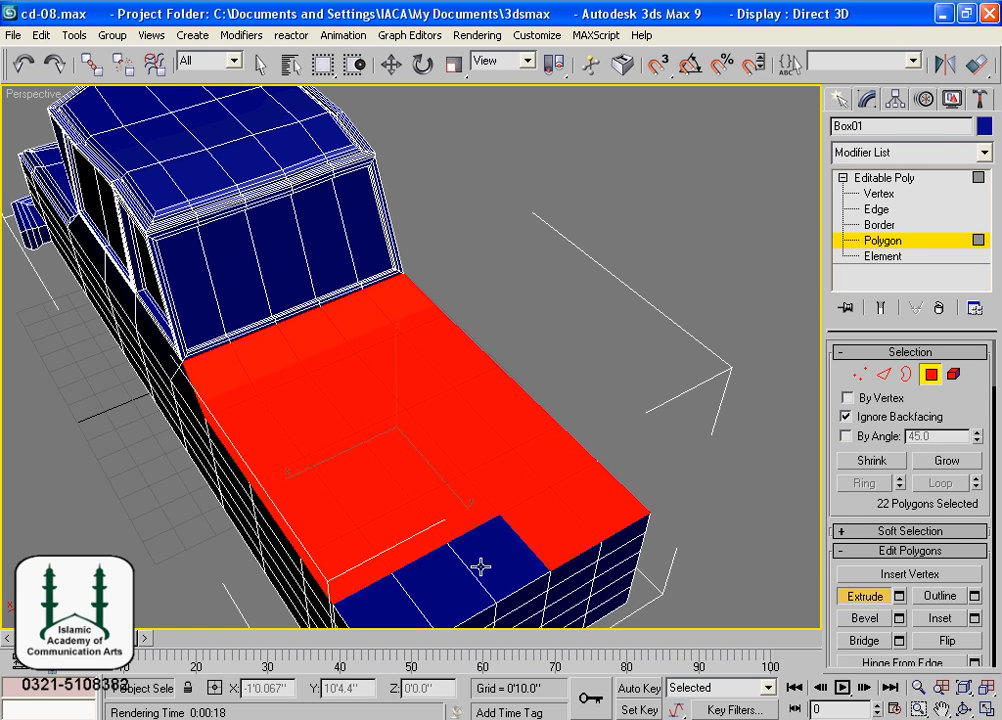
pyautogui.keyDown('ctrl'); pyautogui.click(500, 560); pyautogui.keyUp('ctrl')
pyautogui.keyDown('ctrl'); pyautogui.click(445, 590); pyautogui.keyUp('ctrl')
pyautogui.keyDown('ctrl'); pyautogui.click(380, 612); pyautogui.keyUp('ctrl')
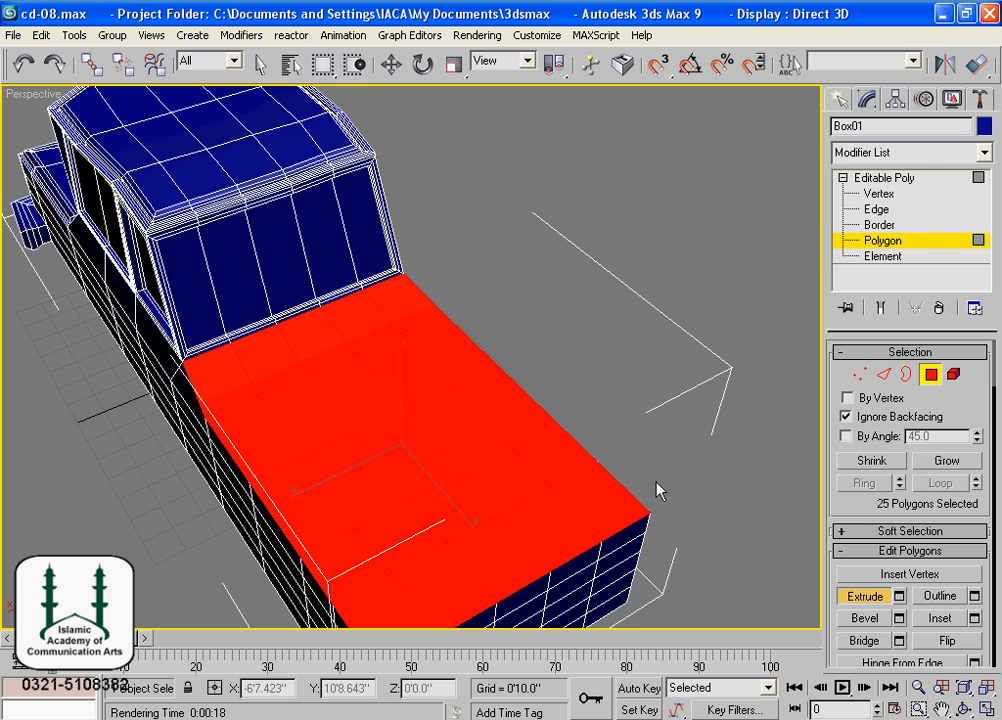
# - Inset the selected top polygons freehand by a narrow rim, plus a second group inset of 0'0.555"
pyautogui.scroll(-4, 656, 490)
pyautogui.keyDown('alt'); pyautogui.moveTo(655, 488); pyautogui.dragTo(645, 460, button='middle'); pyautogui.keyUp('alt')
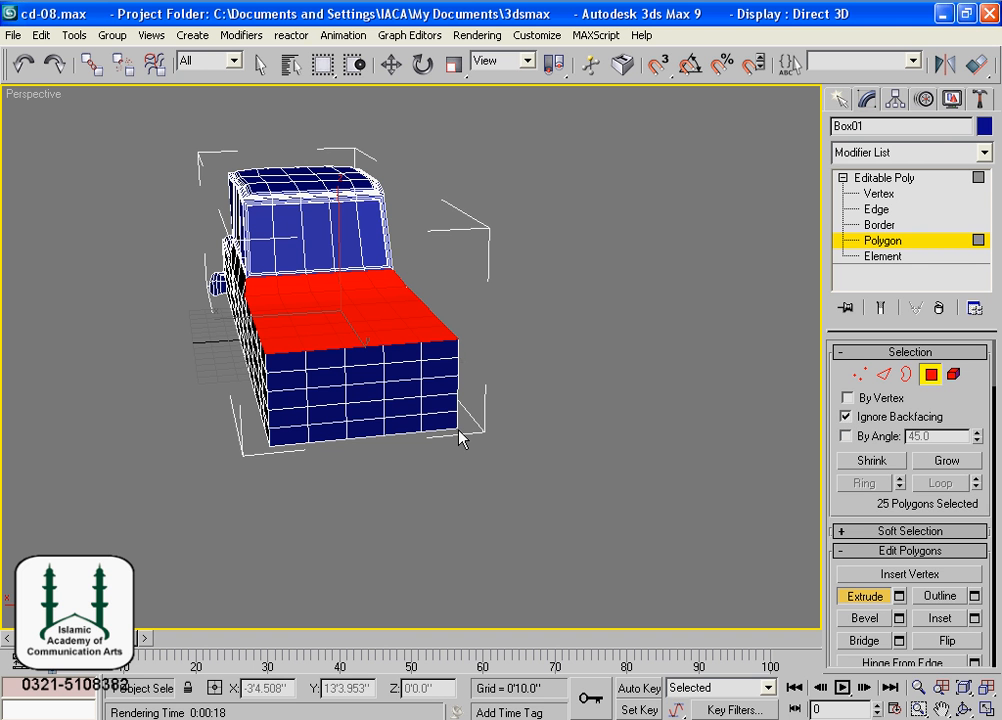
pyautogui.keyDown('alt'); pyautogui.moveTo(449, 437); pyautogui.dragTo(455, 489, button='middle'); pyautogui.keyUp('alt')
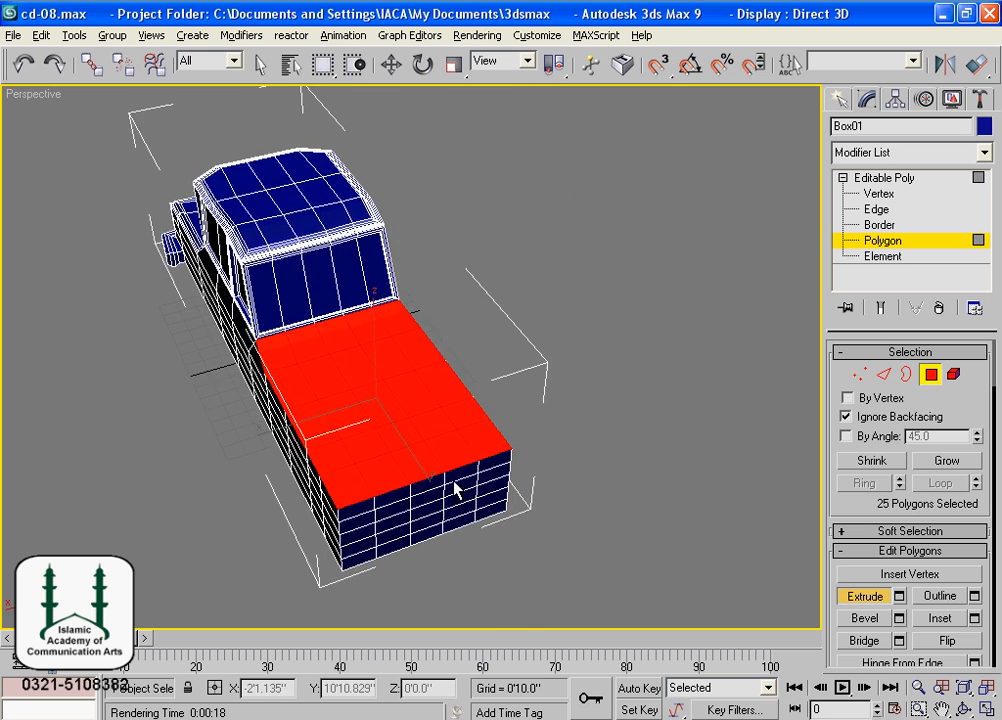
pyautogui.scroll(5, 447, 480)
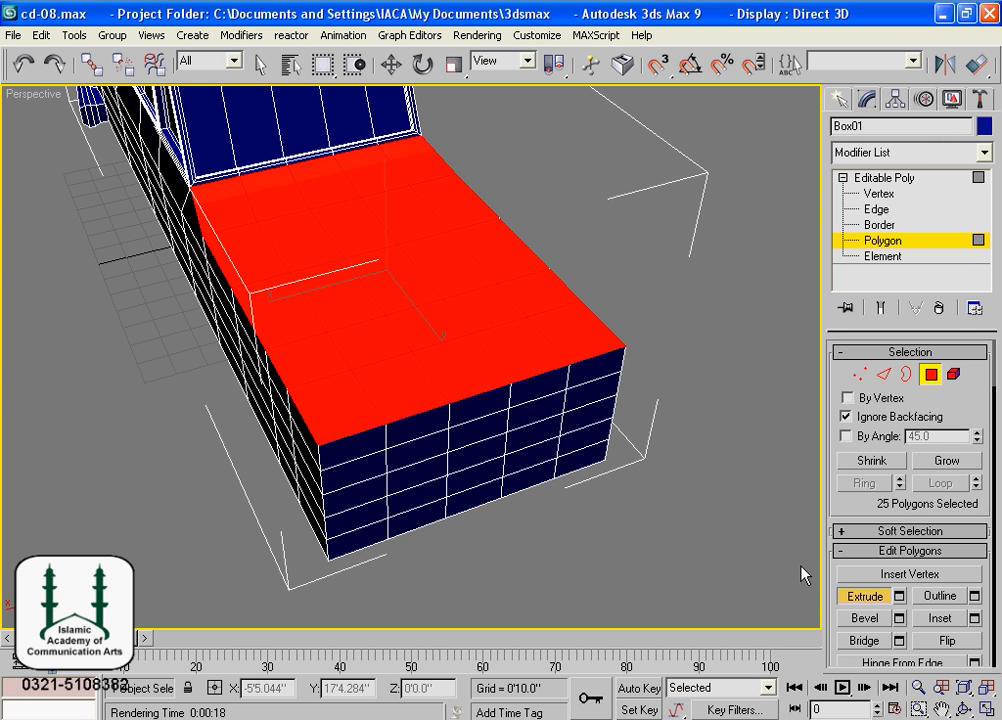
pyautogui.click(948, 619)
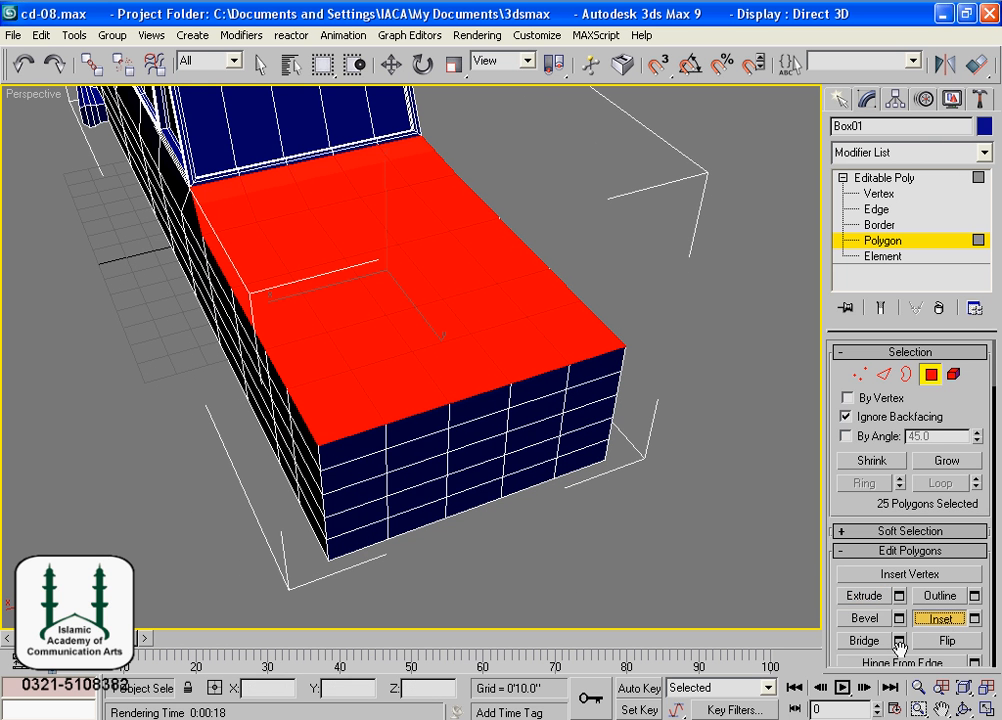
pyautogui.moveTo(554, 309); pyautogui.dragTo(541, 313)
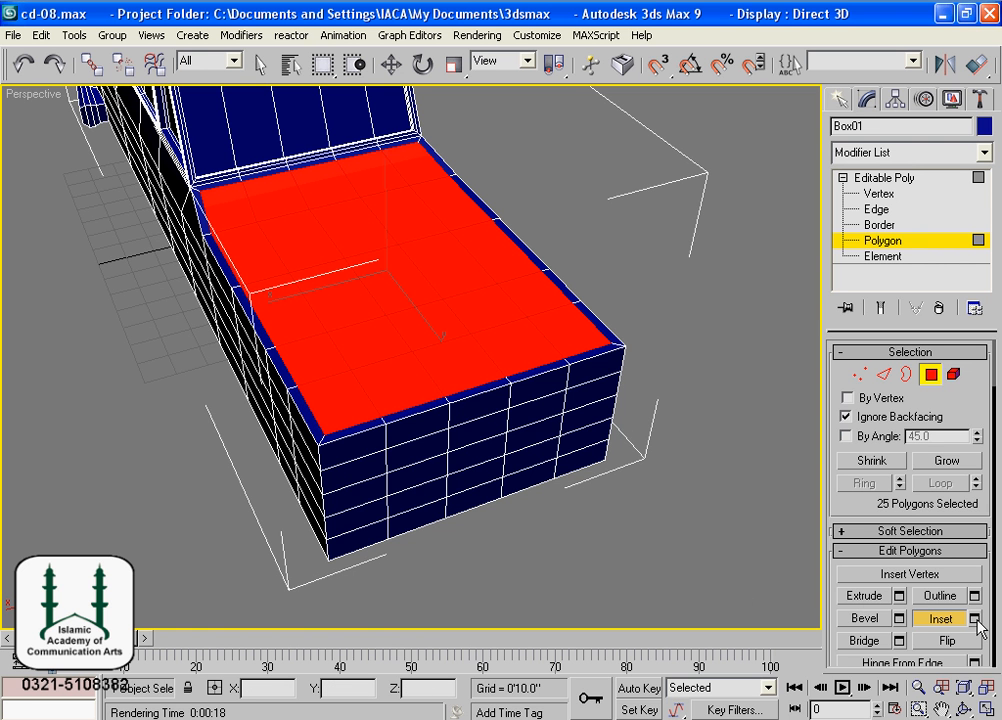
pyautogui.click(975, 620)
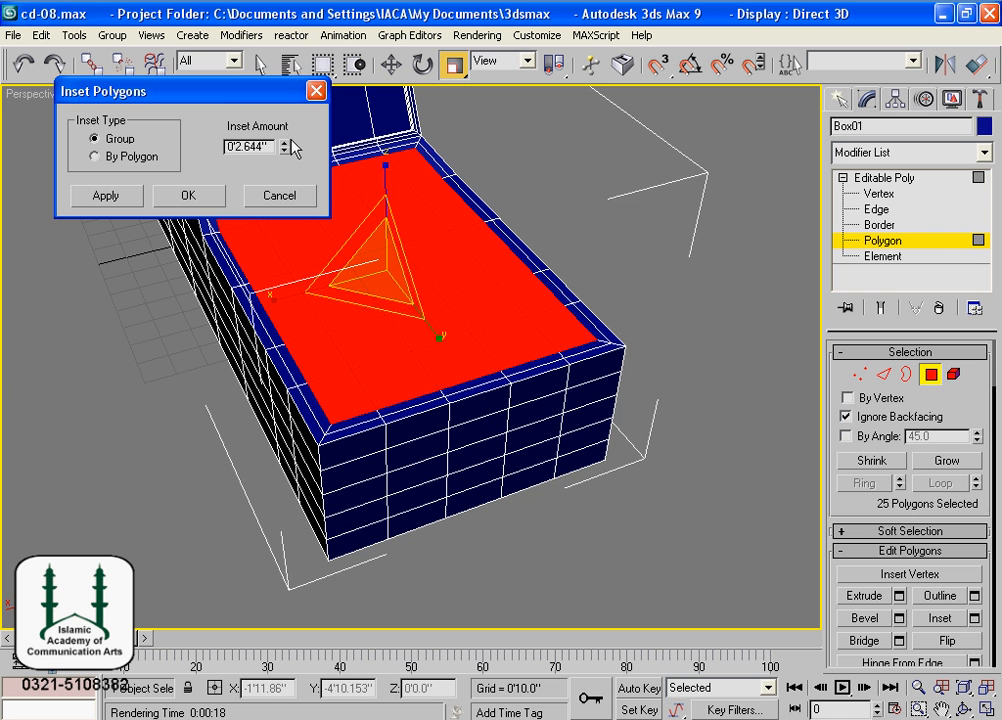
pyautogui.moveTo(286, 146); pyautogui.dragTo(297, 221)
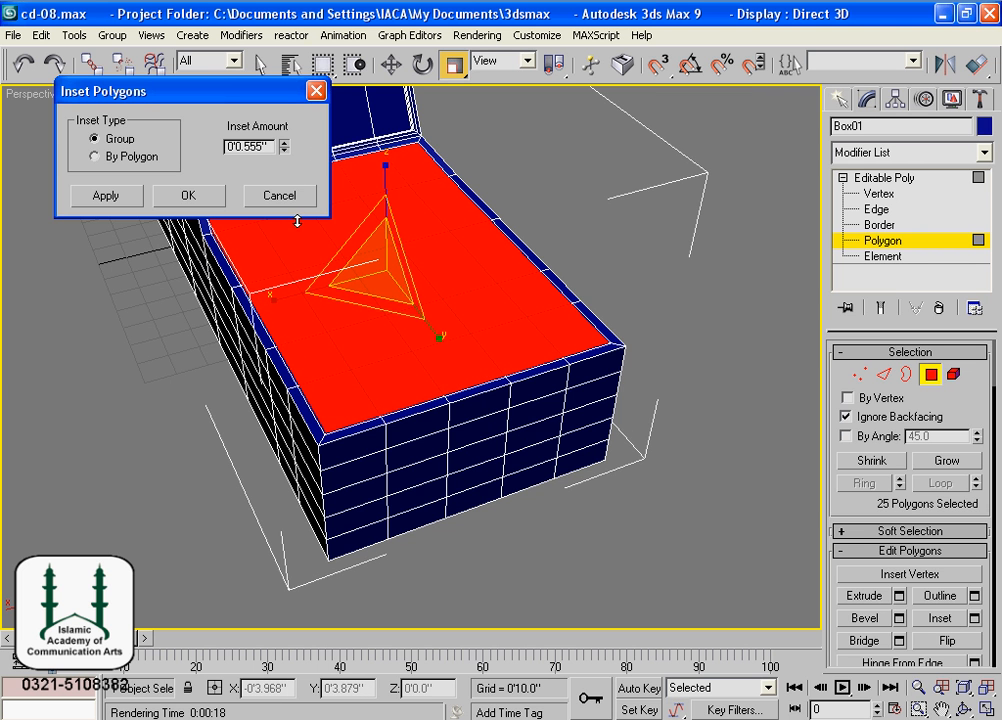
pyautogui.click(198, 200)
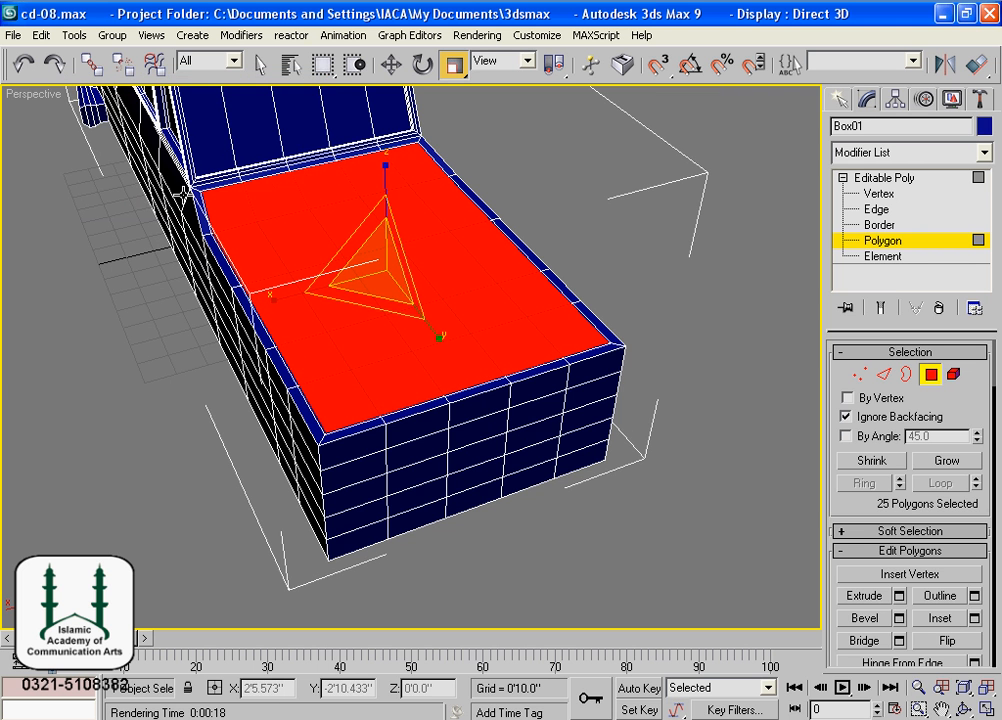
# - Extrude the inset top polygons downward into the body to hollow out an open cargo bed
pyautogui.click(861, 596)
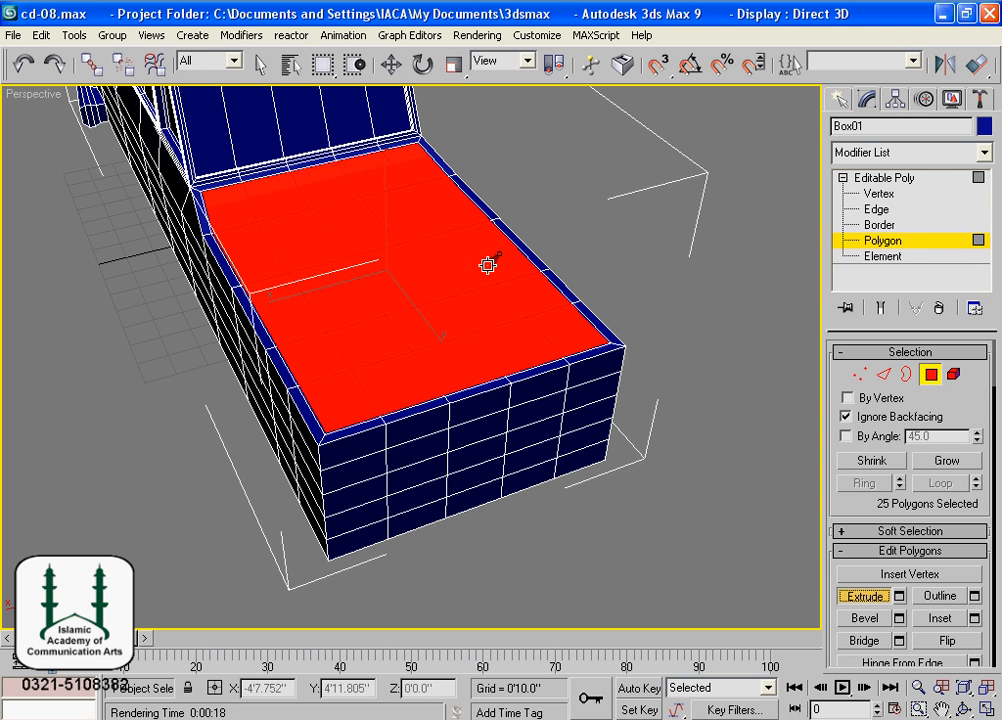
pyautogui.moveTo(488, 264); pyautogui.dragTo(512, 383)
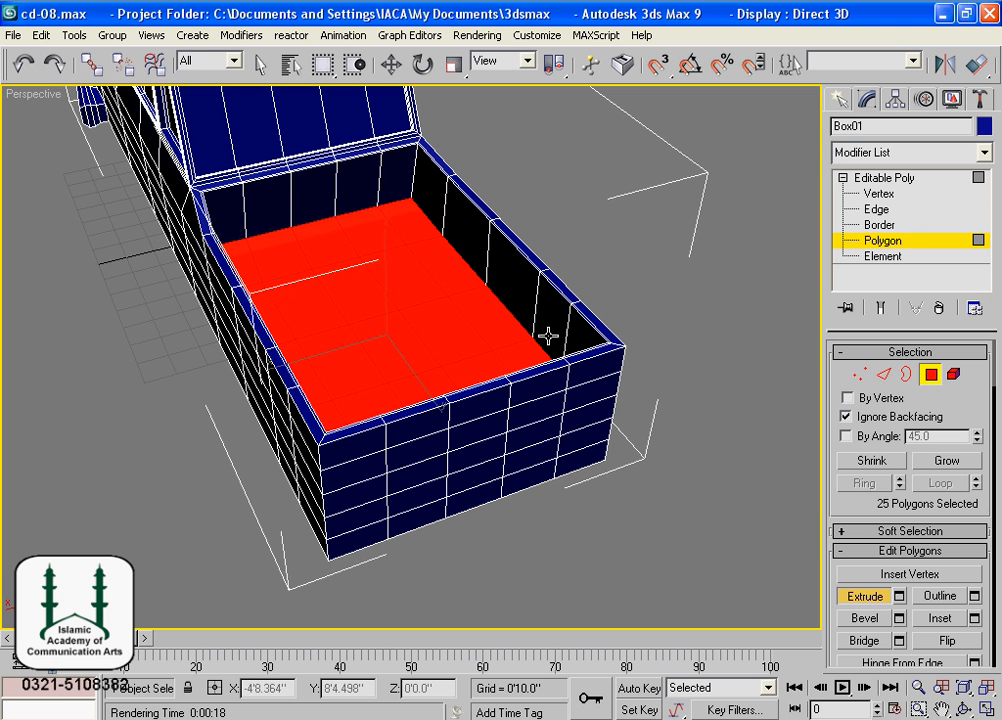
# - Undo the last bed extrusion and deselect the three rearmost polygons along each side of the inset bed area
pyautogui.hotkey('ctrl', 'z')
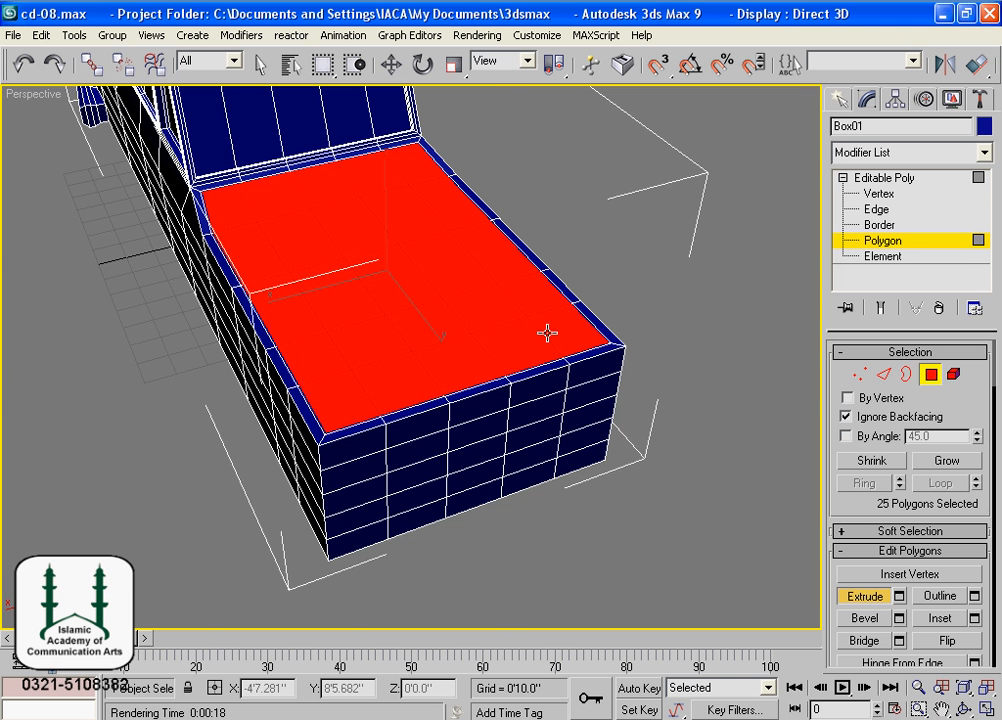
pyautogui.press('t')
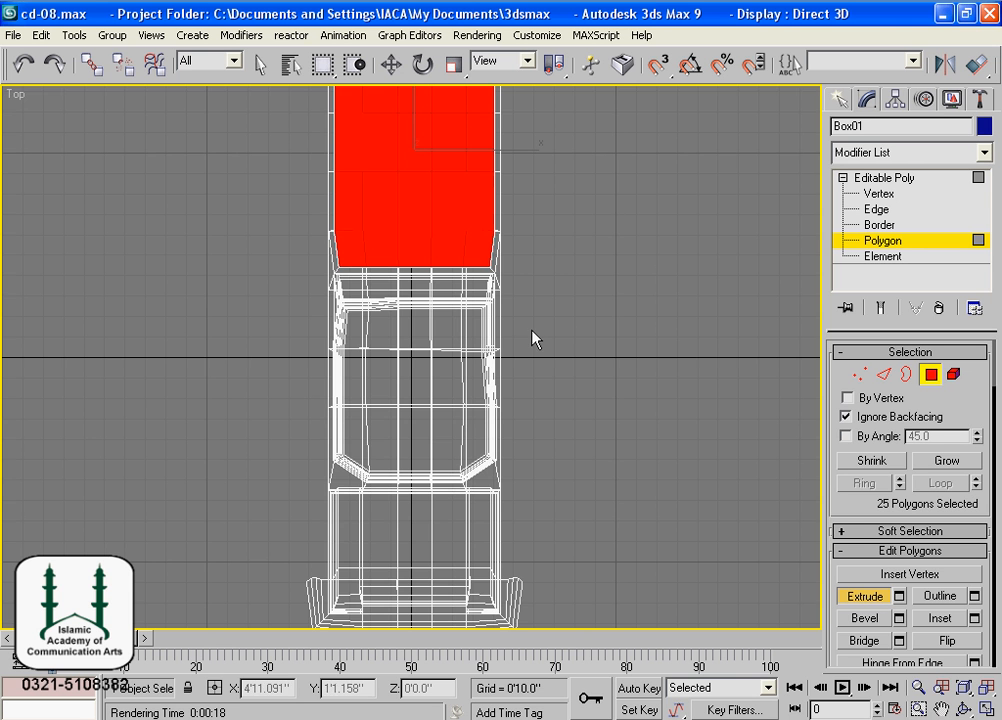
pyautogui.moveTo(503, 293); pyautogui.dragTo(521, 338, button='middle')
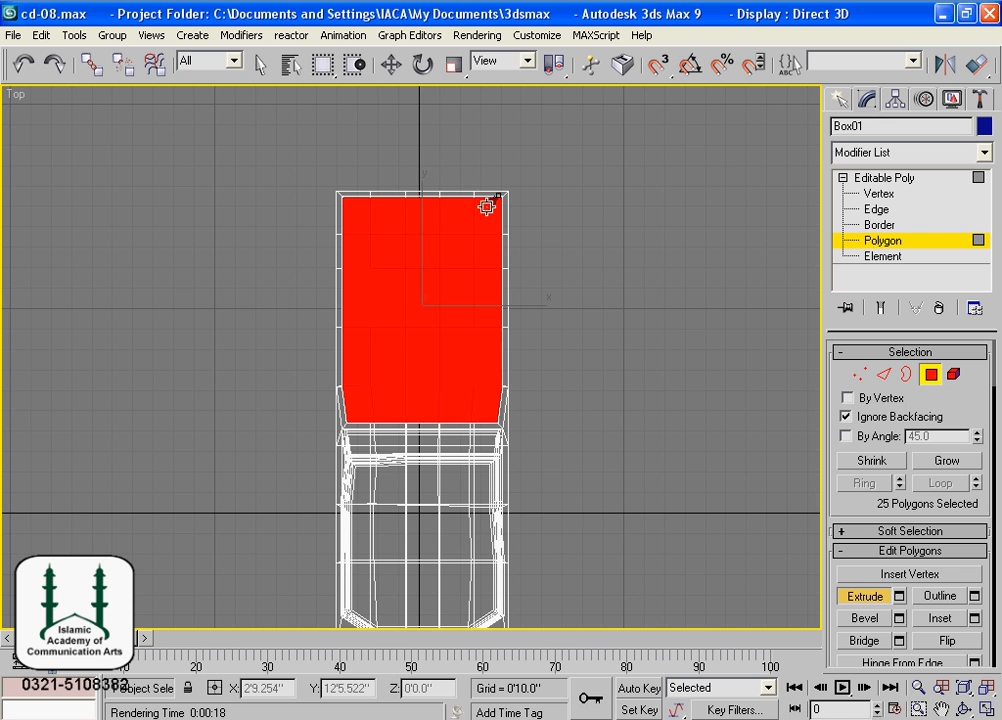
pyautogui.keyDown('alt'); pyautogui.click(492, 306); pyautogui.keyUp('alt')
pyautogui.keyDown('alt'); pyautogui.click(490, 258); pyautogui.keyUp('alt')
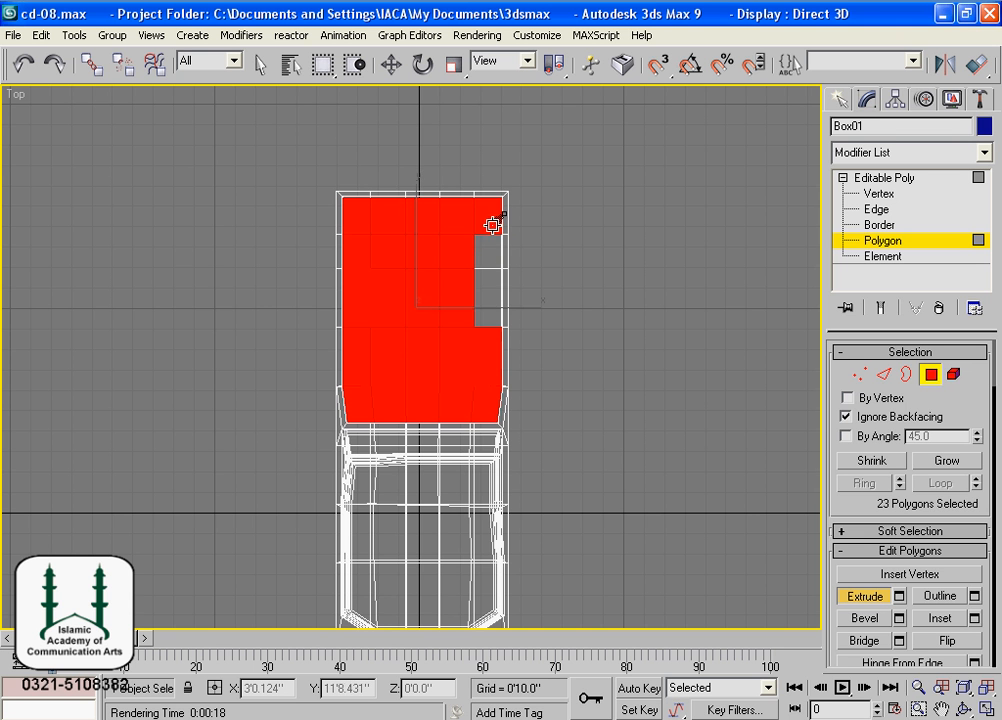
pyautogui.keyDown('alt'); pyautogui.click(358, 312); pyautogui.keyUp('alt')
pyautogui.keyDown('alt'); pyautogui.click(353, 255); pyautogui.keyUp('alt')
pyautogui.keyDown('alt'); pyautogui.click(352, 220); pyautogui.keyUp('alt')
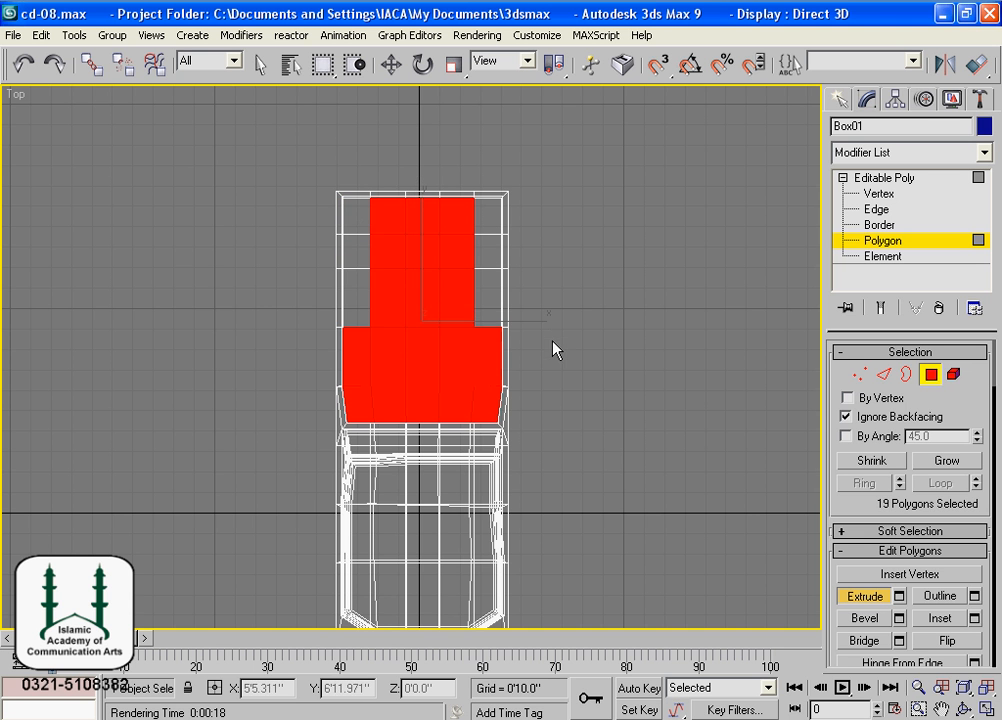
pyautogui.press('p')
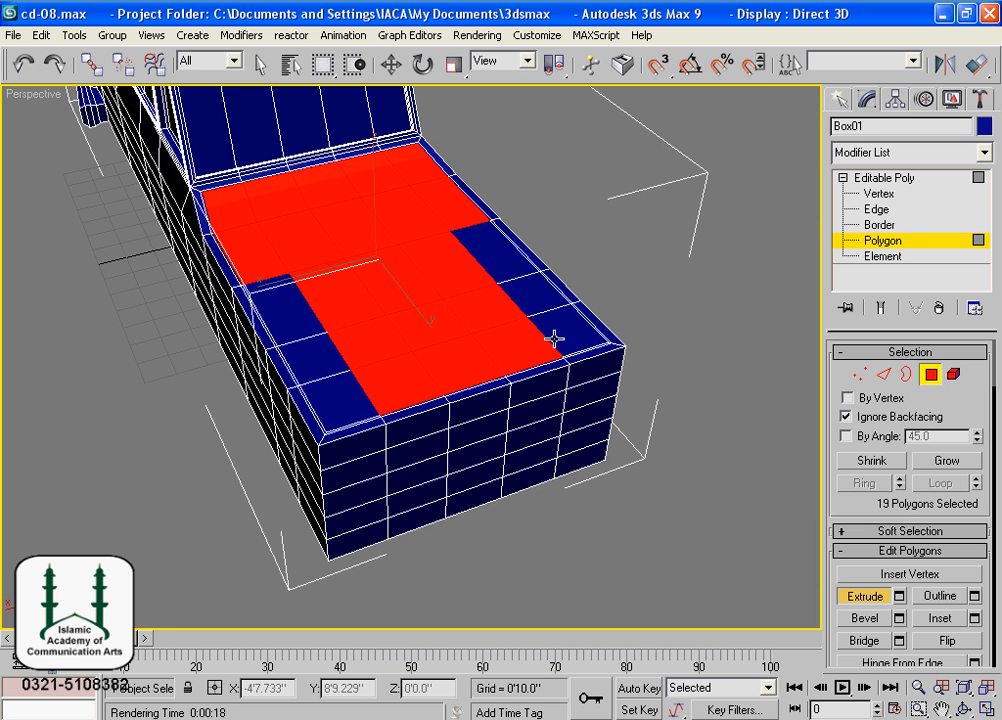
# - Extrude the selected bed polygons down almost to the vehicle's underside, judging the depth from the side, leaving raised blocks along both rear sides
pyautogui.moveTo(424, 233); pyautogui.dragTo(426, 277)
pyautogui.hotkey('ctrl', 'z')
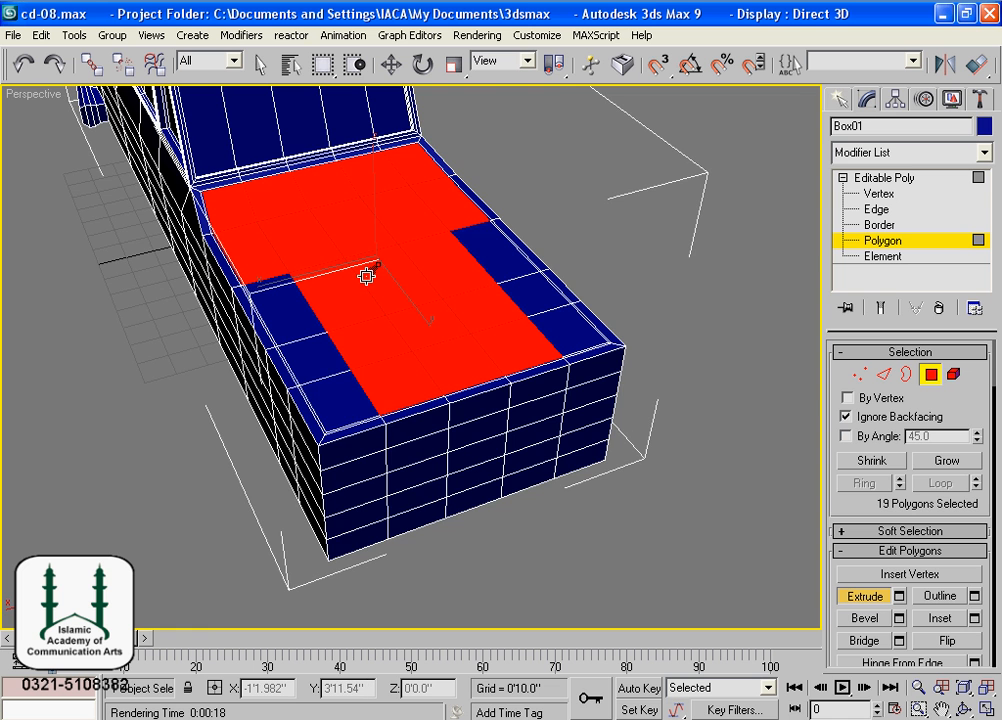
pyautogui.press('l')
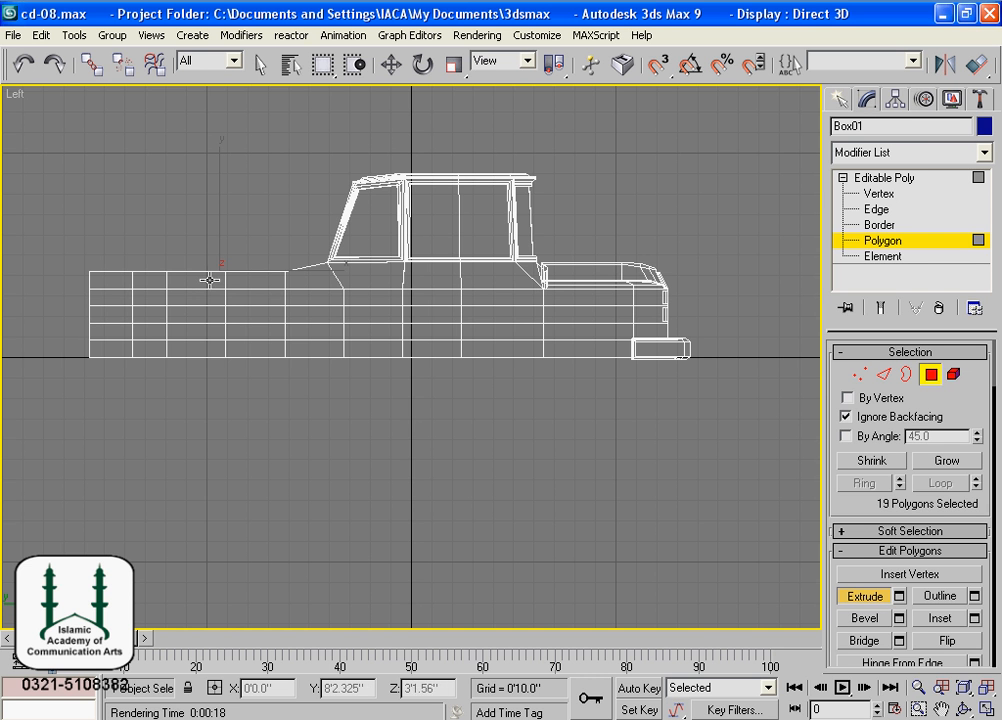
pyautogui.moveTo(210, 275); pyautogui.dragTo(210, 351)
pyautogui.press('p')
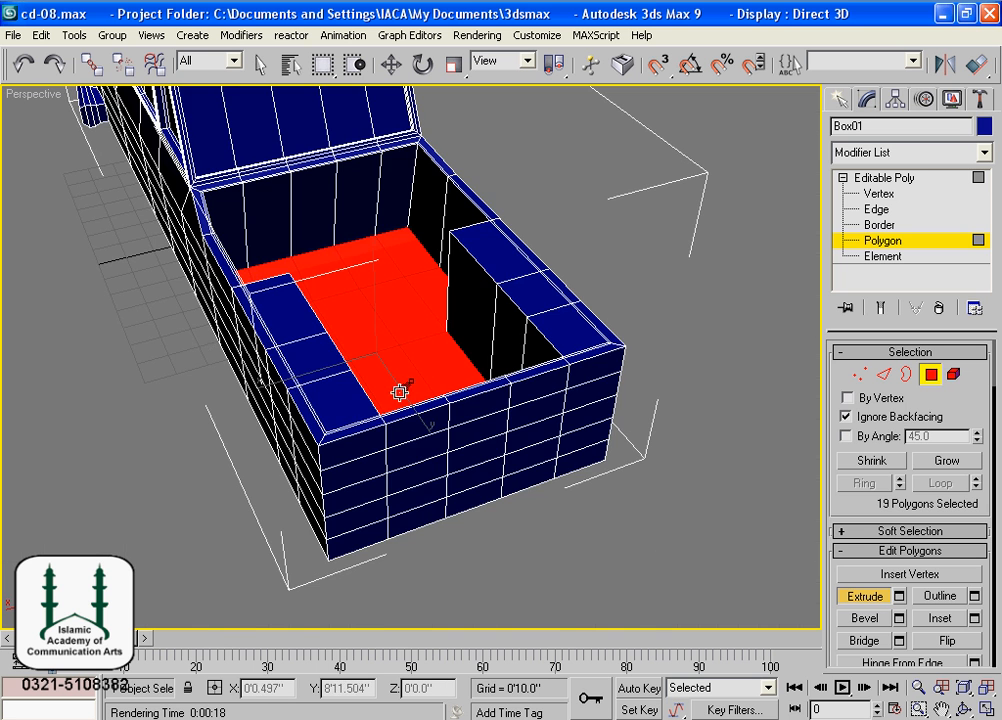
# - Examine the whole pickup and its hollowed cargo bed from the side, rear and above, clearing the polygon selection
pyautogui.keyDown('alt'); pyautogui.moveTo(430, 398); pyautogui.dragTo(306, 416, button='middle'); pyautogui.keyUp('alt')
pyautogui.keyDown('alt'); pyautogui.moveTo(187, 313); pyautogui.dragTo(434, 331, button='middle'); pyautogui.keyUp('alt')
pyautogui.scroll(-3, 434, 331)
pyautogui.keyDown('alt'); pyautogui.moveTo(403, 438); pyautogui.dragTo(338, 325, button='middle'); pyautogui.keyUp('alt')
pyautogui.scroll(-2, 357, 283)
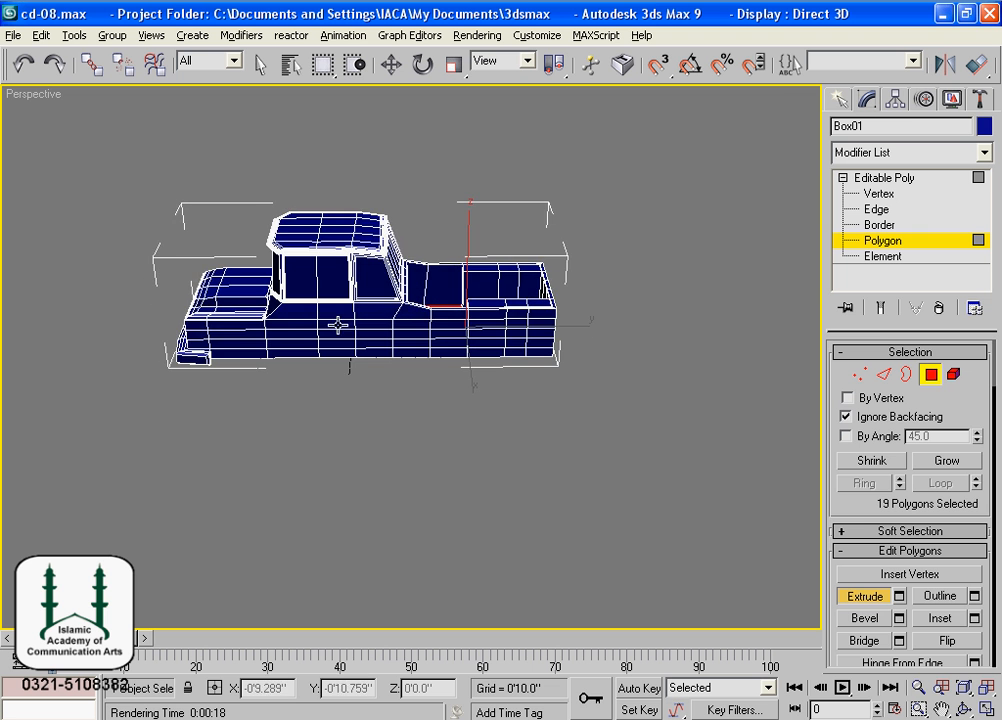
pyautogui.keyDown('alt'); pyautogui.moveTo(578, 336); pyautogui.dragTo(407, 365, button='middle'); pyautogui.keyUp('alt')
pyautogui.click(588, 320)
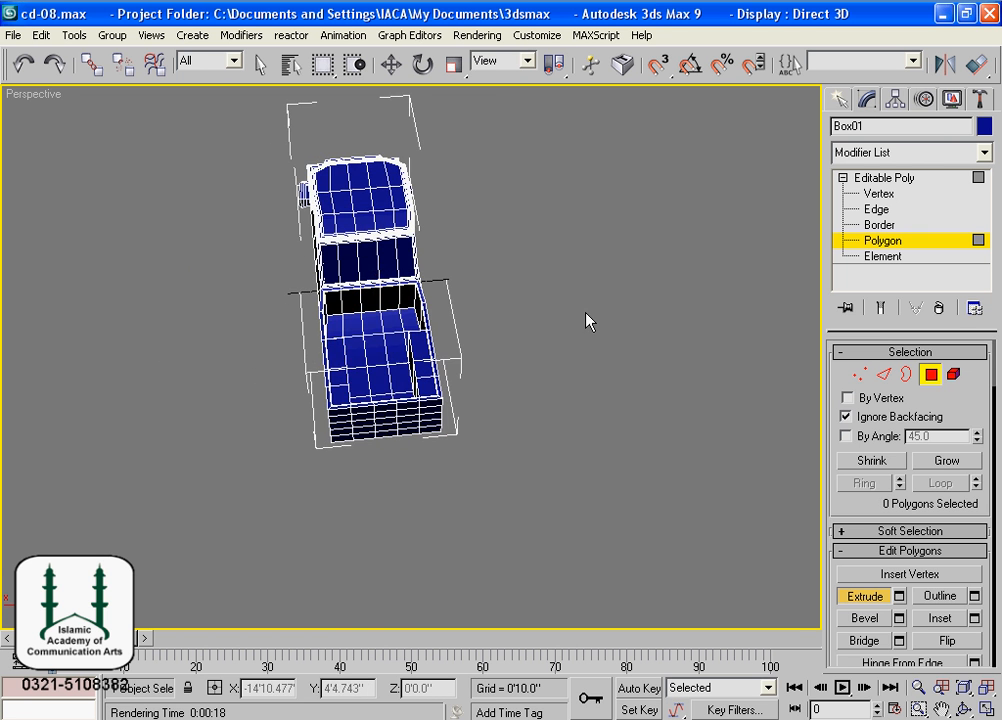
pyautogui.keyDown('alt'); pyautogui.moveTo(588, 320); pyautogui.dragTo(406, 358, button='middle'); pyautogui.keyUp('alt')
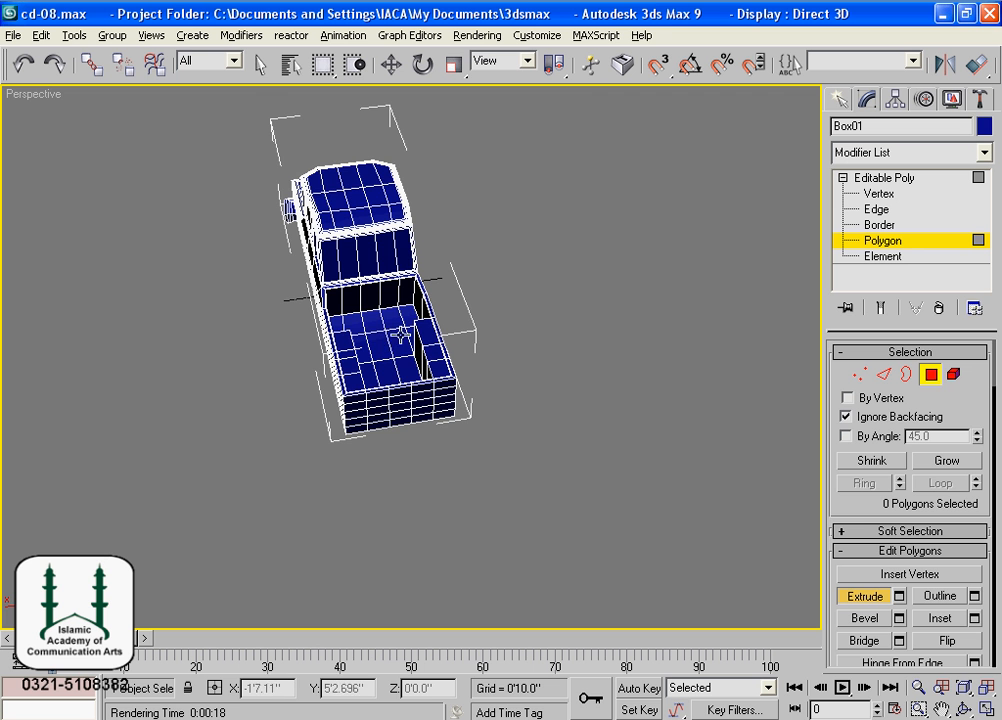